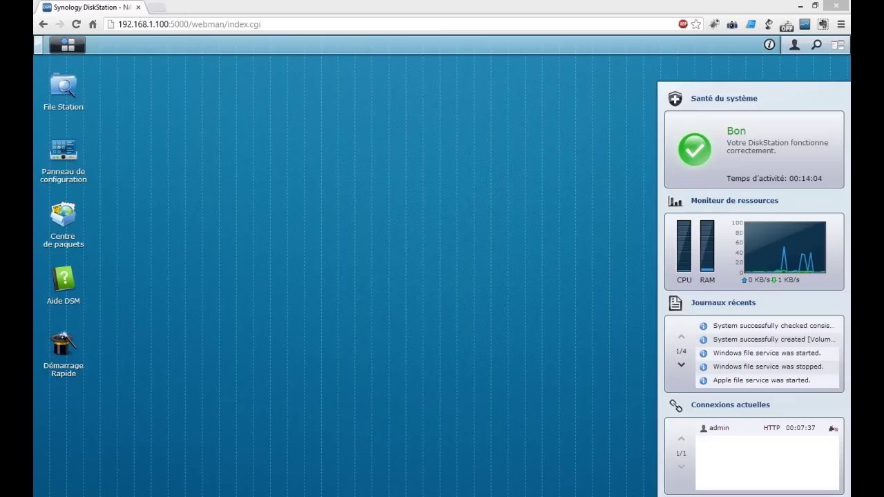
Open the DSM main menu listing Panneau de configuration, File Station and EZ-Internet
click(81, 49)
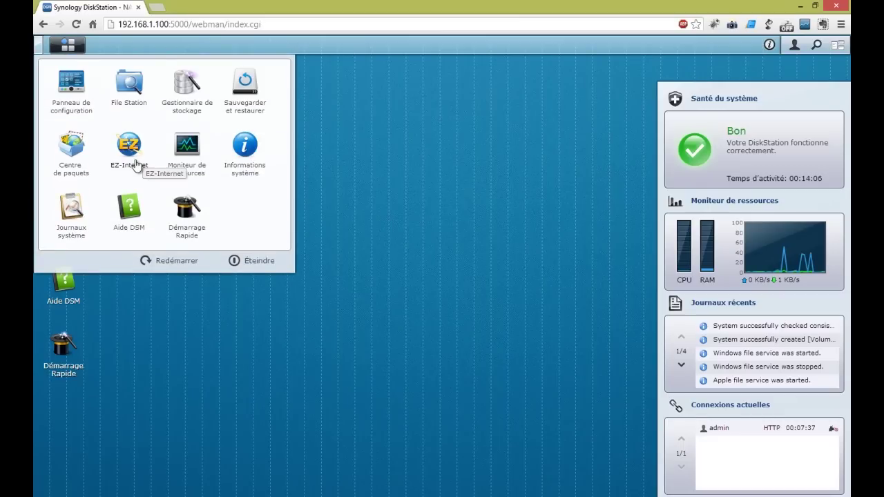
Accept the Centre de paquets terms and view Download Station among all packages
click(70, 149)
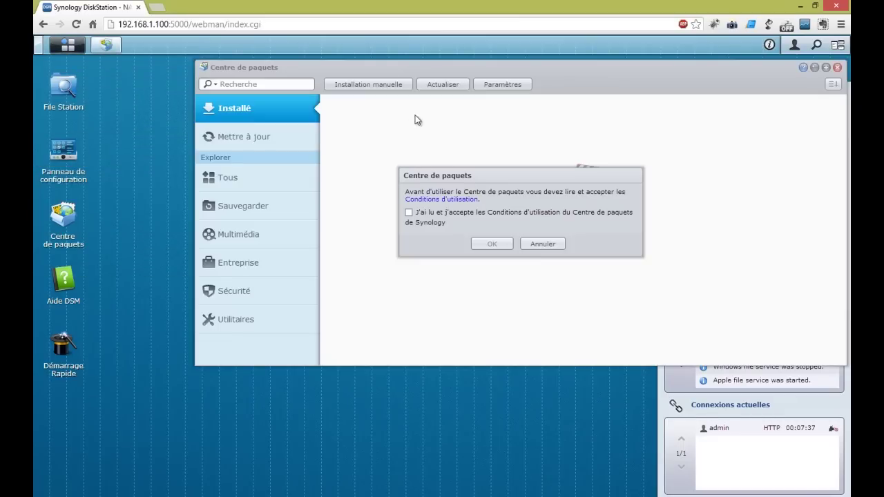
click(410, 212)
click(491, 244)
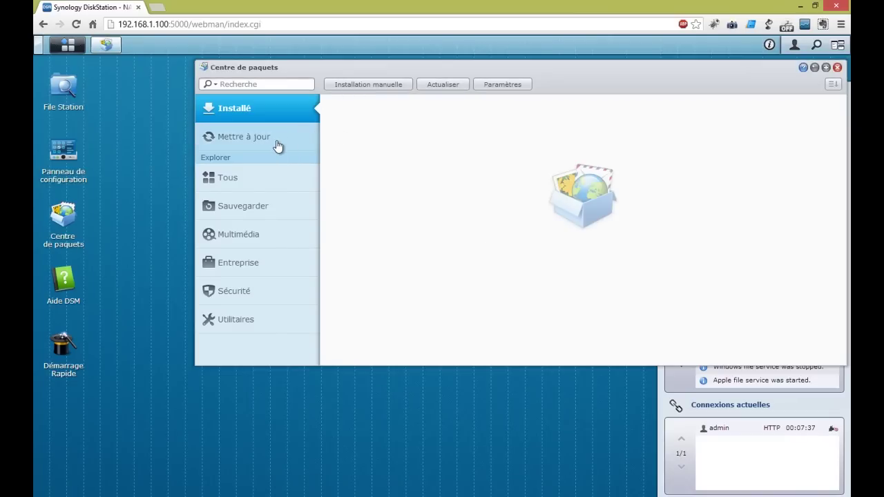
click(273, 185)
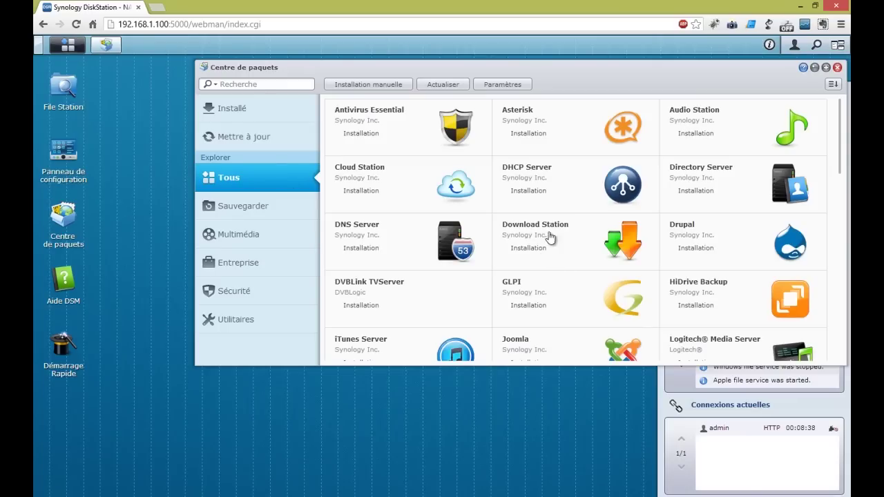
click(549, 244)
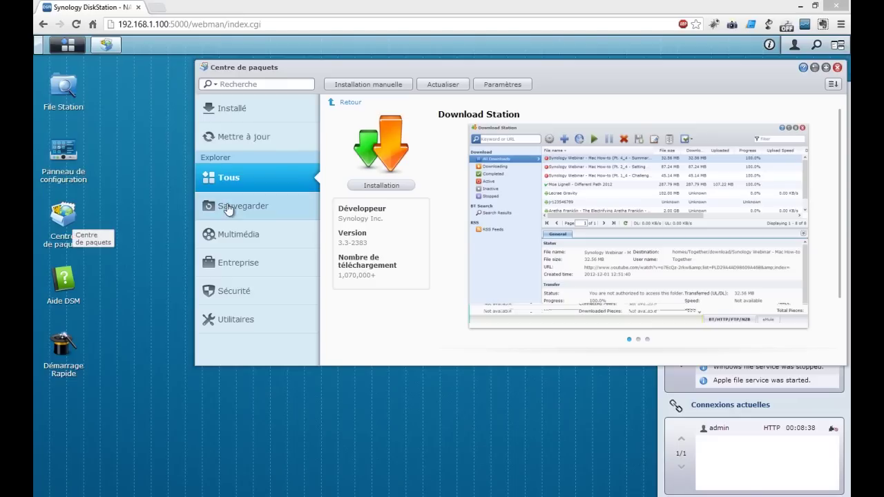
click(261, 187)
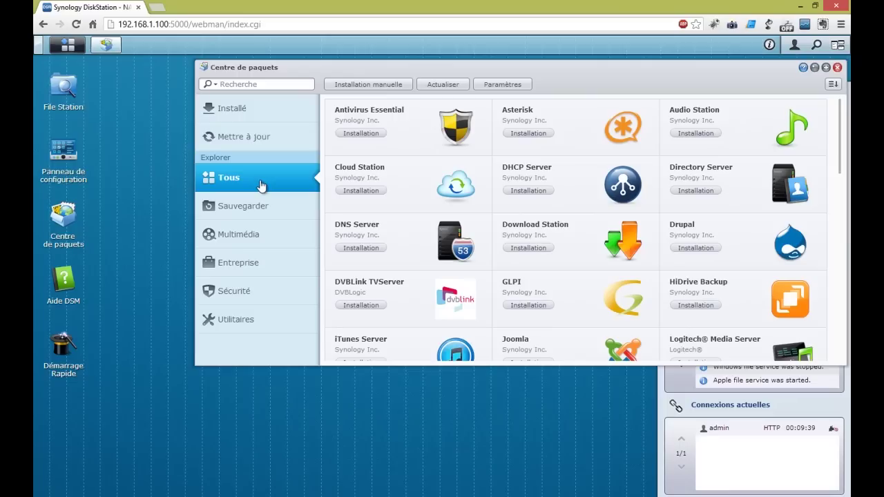
Review the package sources in Paramètres, then close the Package Center
click(495, 85)
click(526, 143)
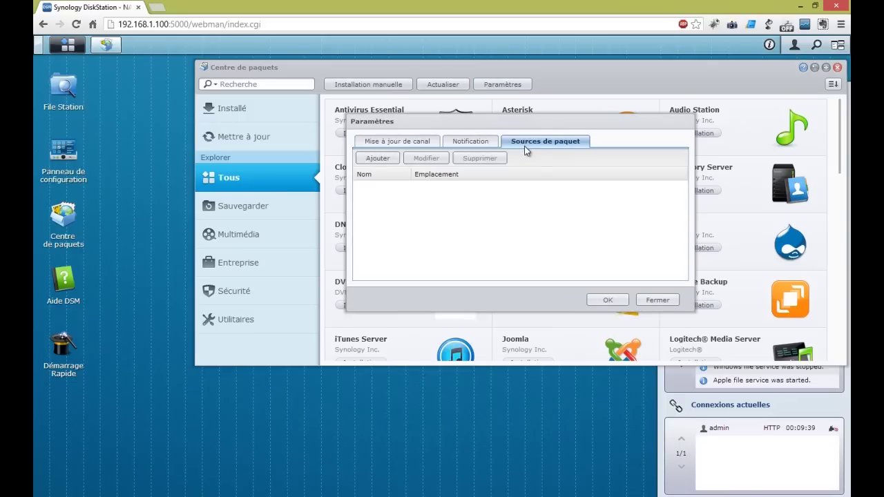
click(623, 302)
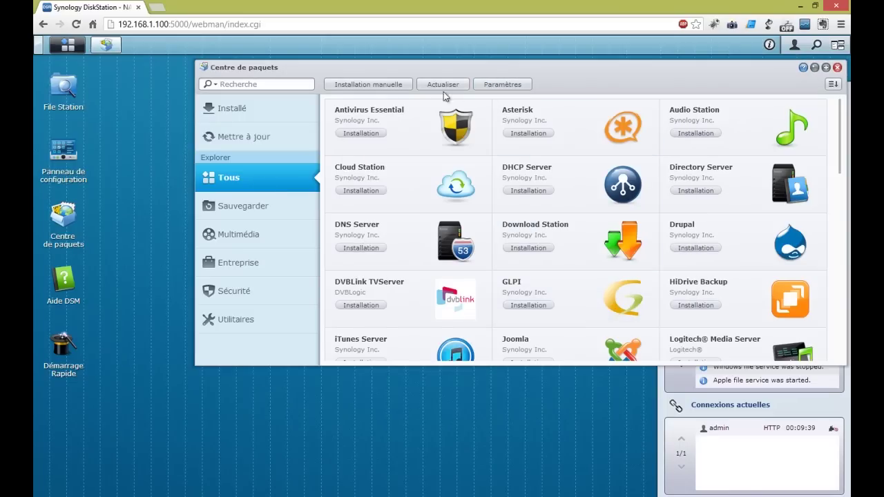
click(837, 68)
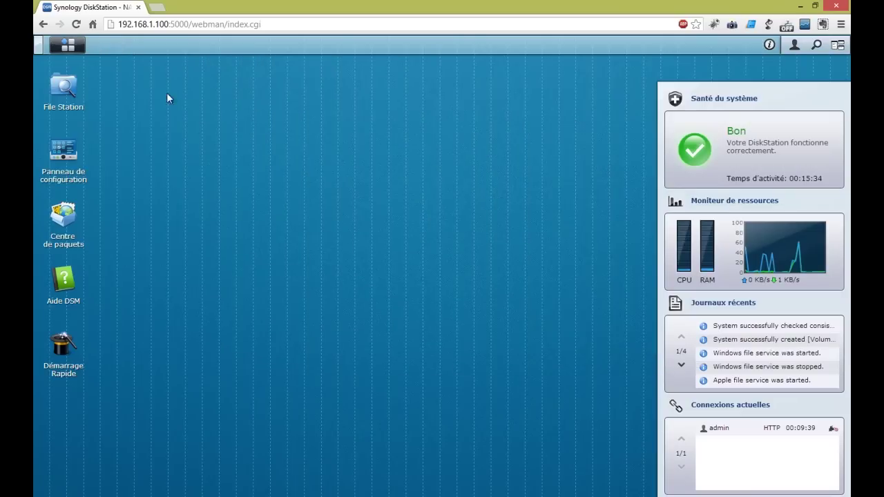
Create shared folder 'downloads' with description 'Dossier de téléchargements' on Volume 1
click(74, 91)
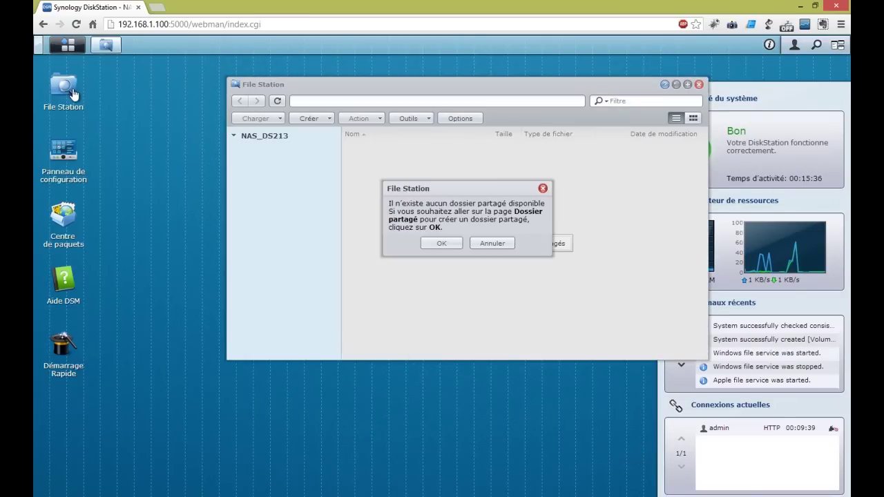
click(452, 245)
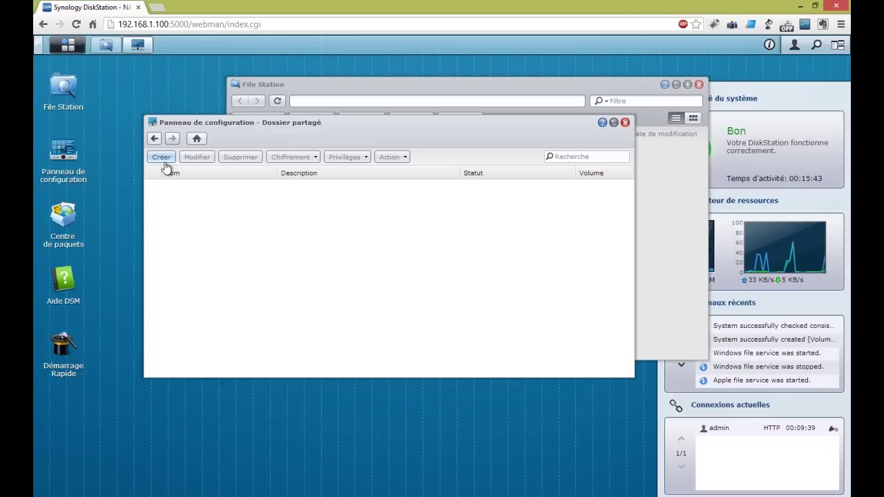
click(163, 158)
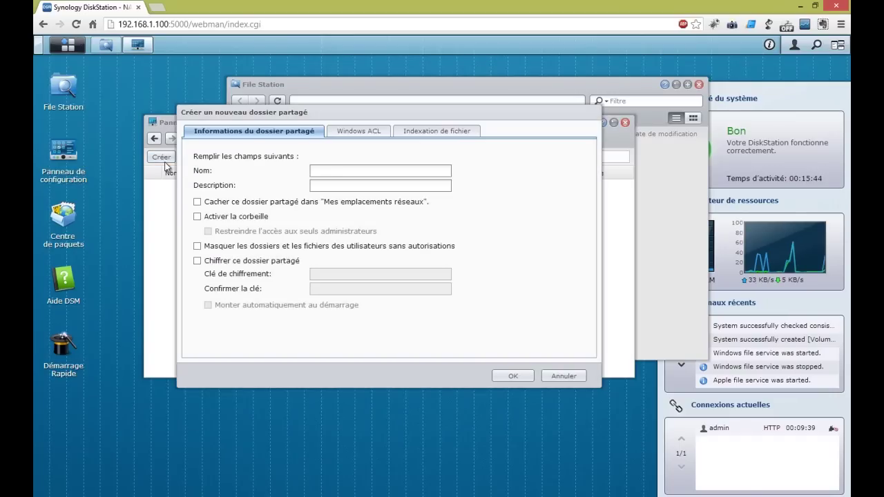
text(downloads)
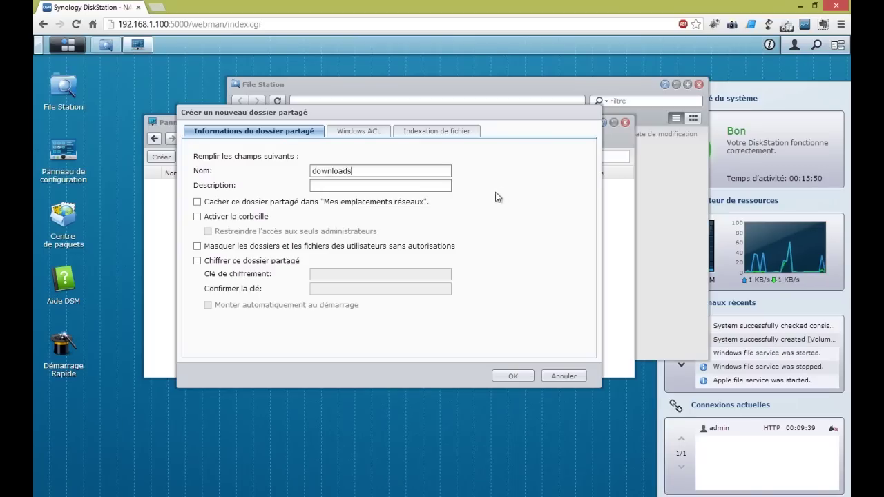
click(343, 188)
text(Dossier)
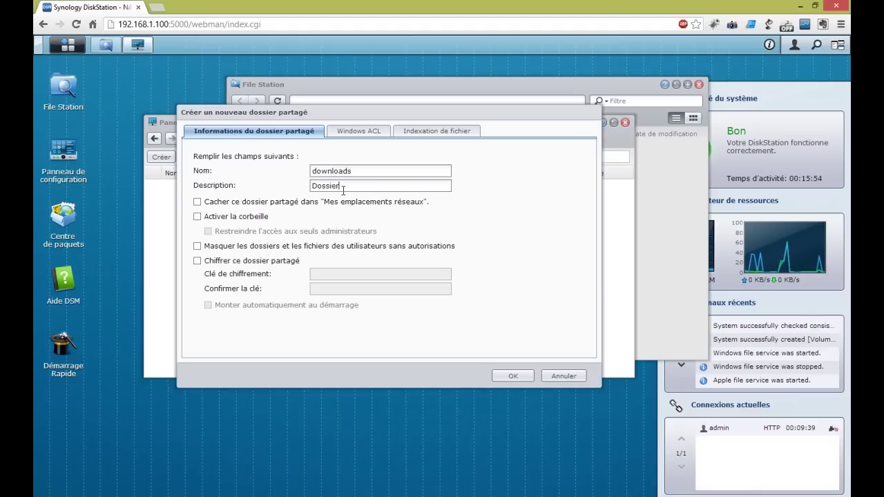
text( de téléchargements)
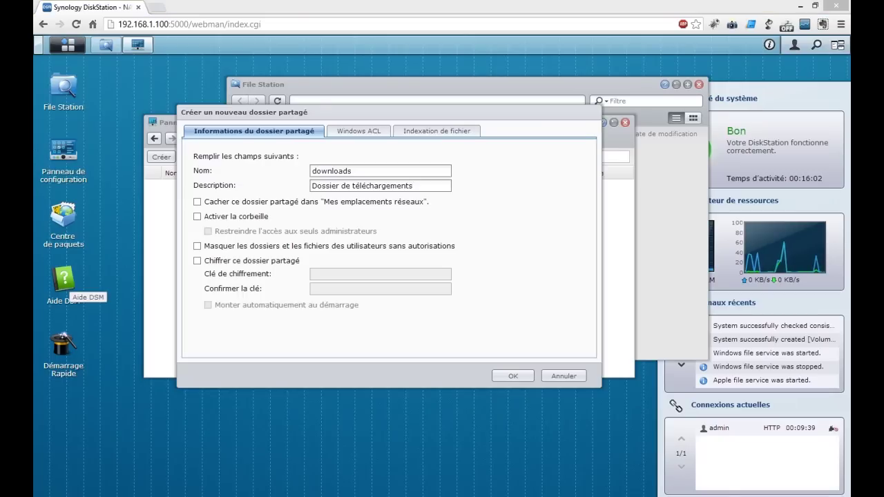
click(358, 131)
click(426, 130)
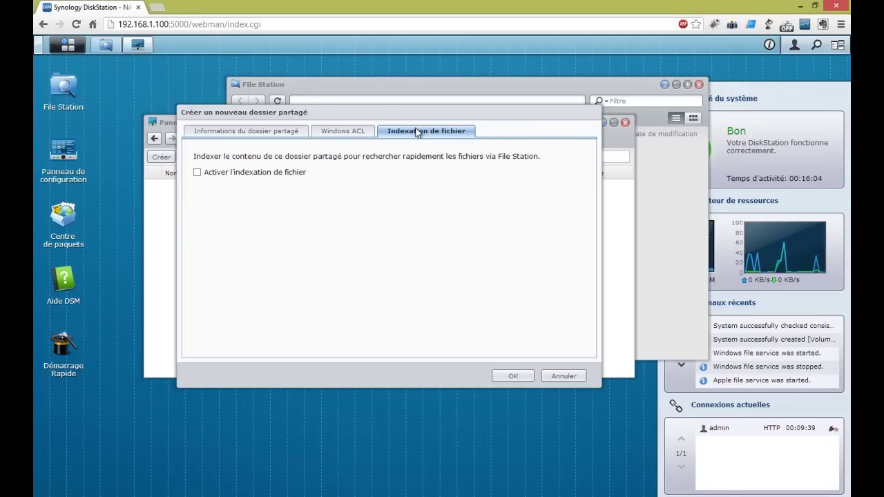
click(281, 132)
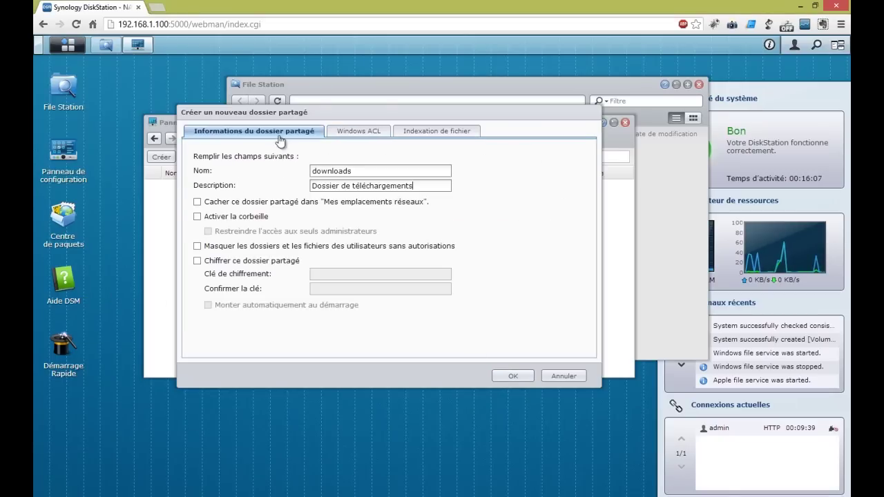
click(511, 381)
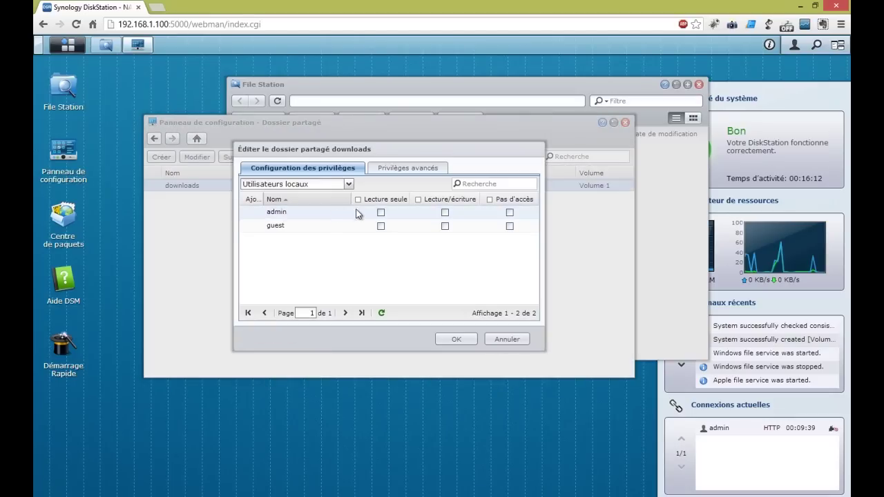
Give admin Lecture/écriture and guest Pas d'accès on downloads, save, and close the windows
click(444, 212)
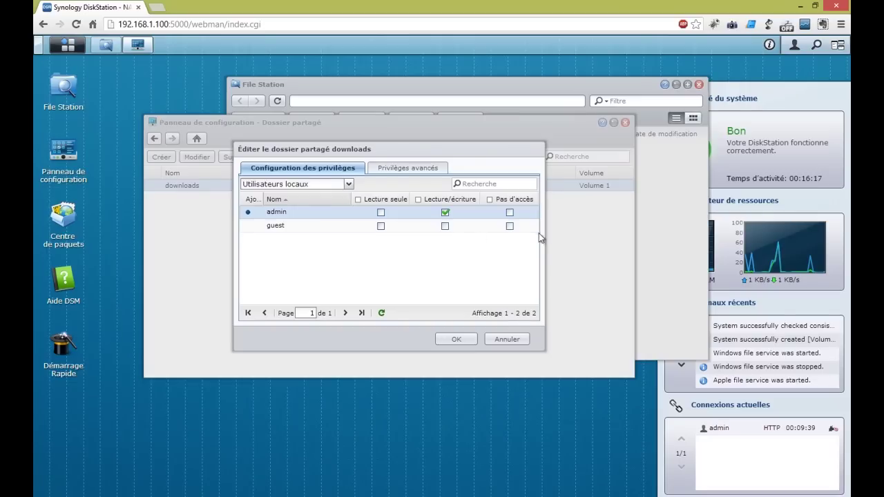
click(510, 227)
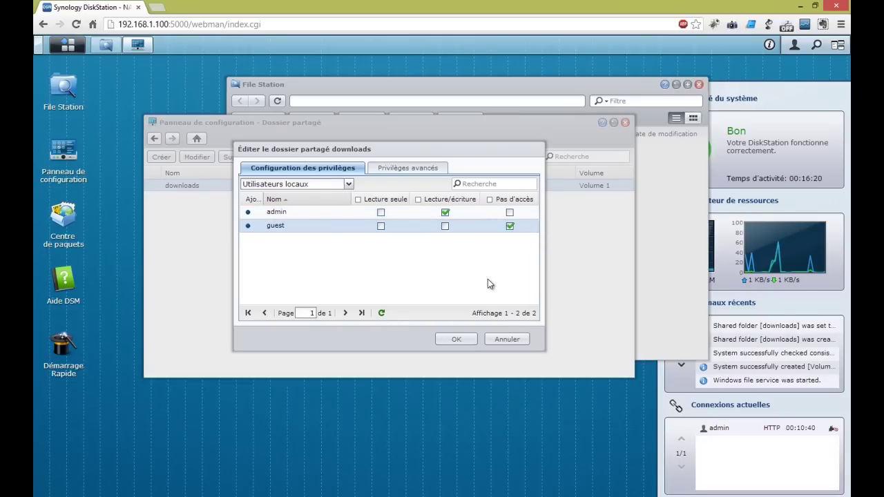
click(443, 176)
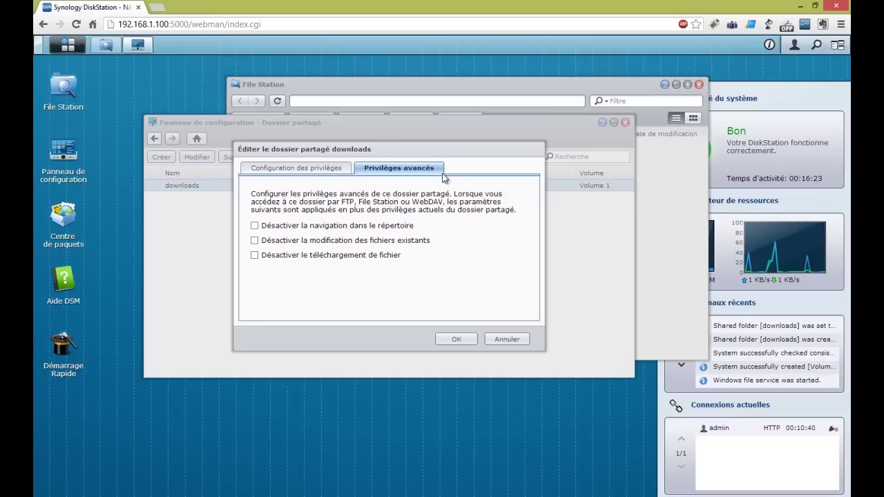
click(471, 339)
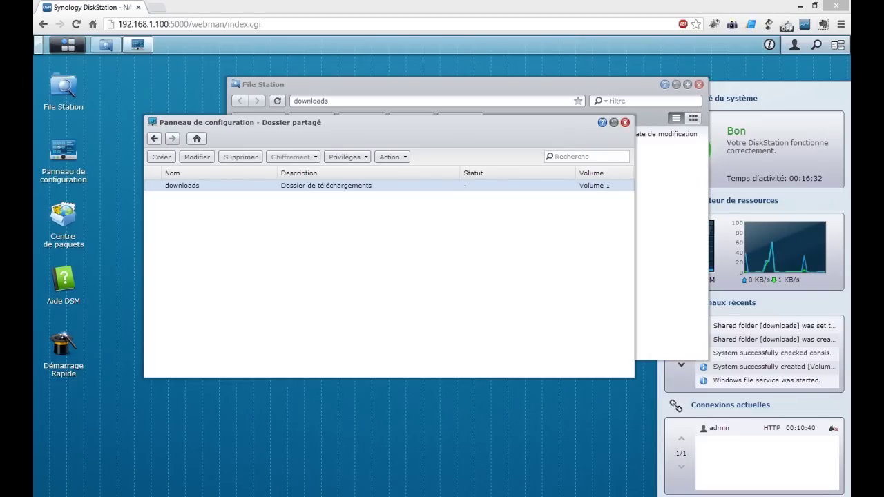
click(625, 122)
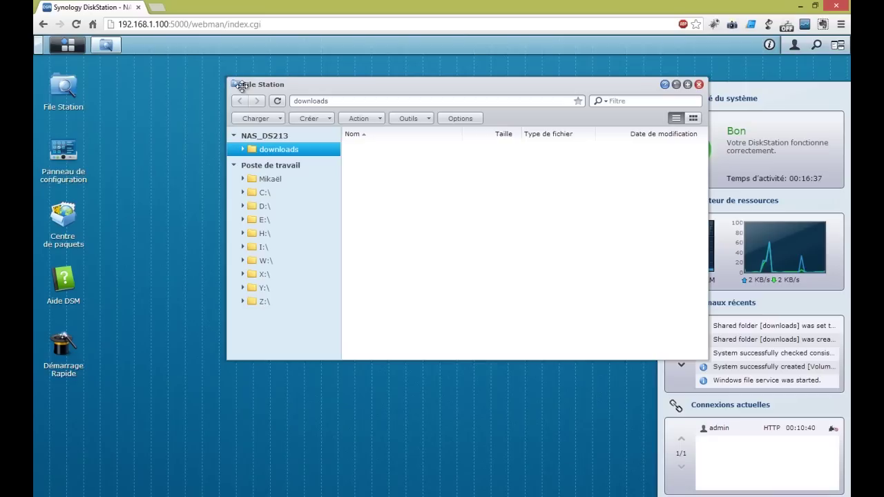
click(699, 85)
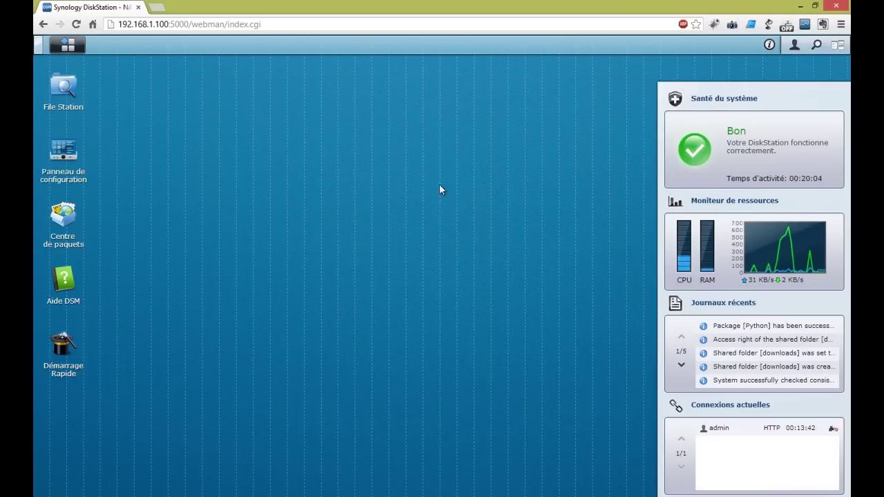
click(81, 218)
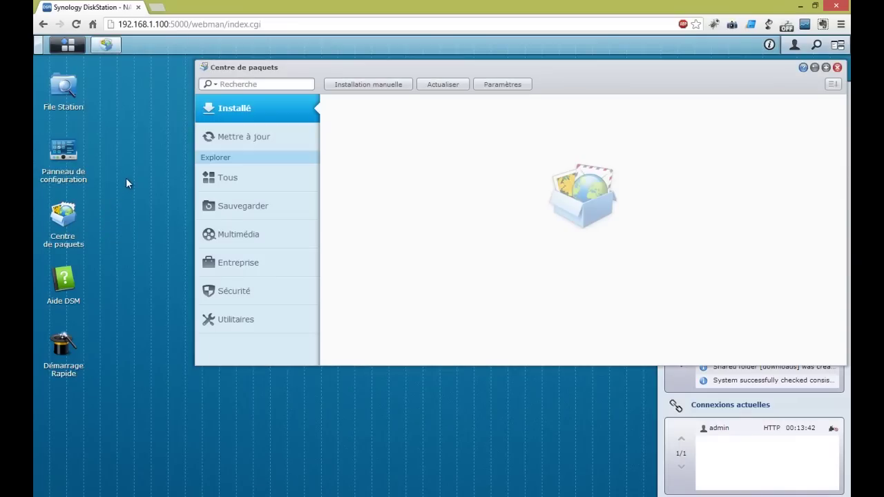
click(497, 87)
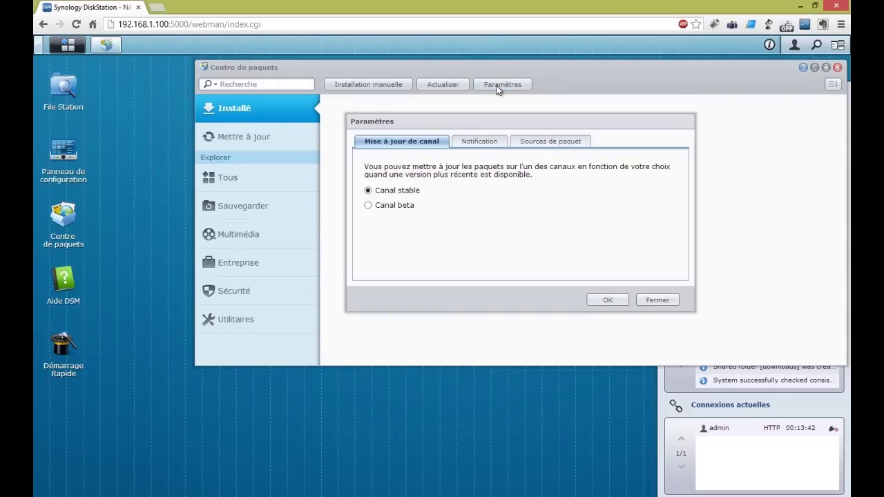
click(544, 145)
click(397, 160)
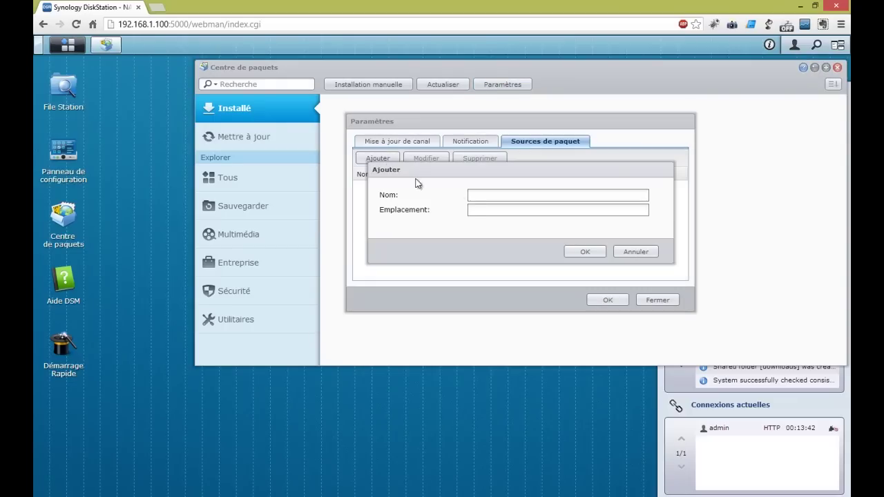
click(477, 195)
text(SynoComm)
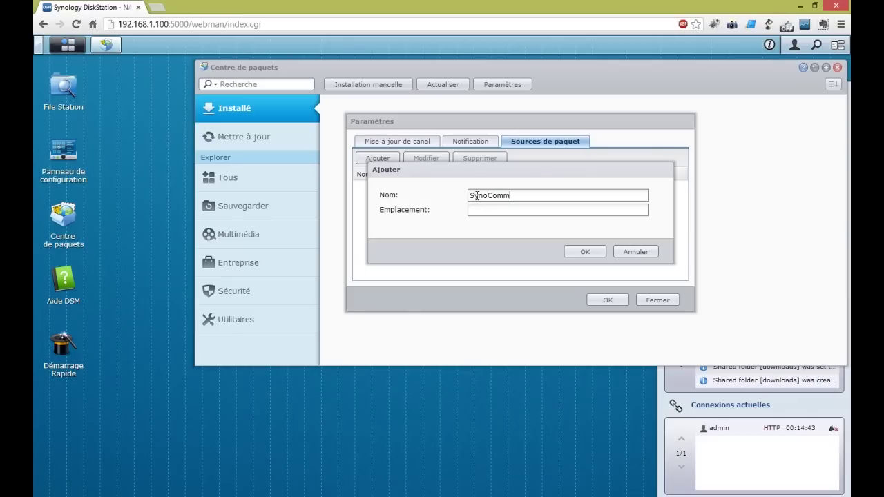
text(unityhttp://)
text(packege)
key(BackSpace)
key(BackSpace)
key(BackSpace)
text(ages)
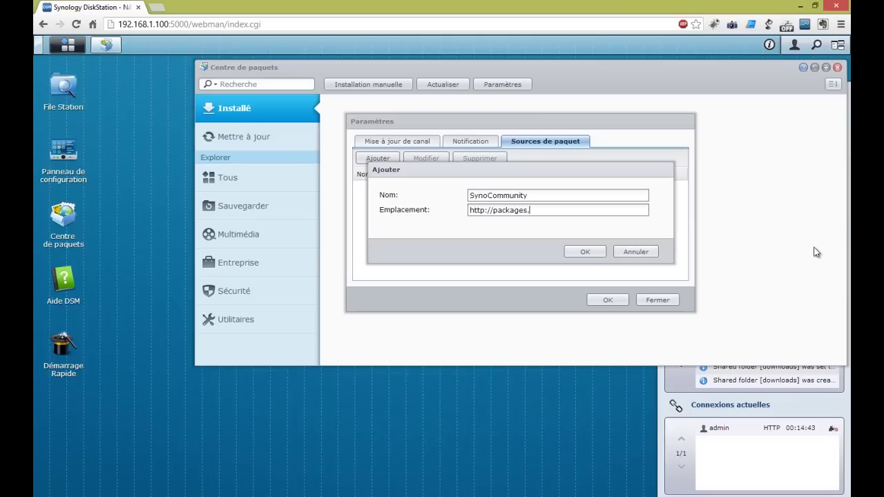
text(.syno)
text(mmunity.com)
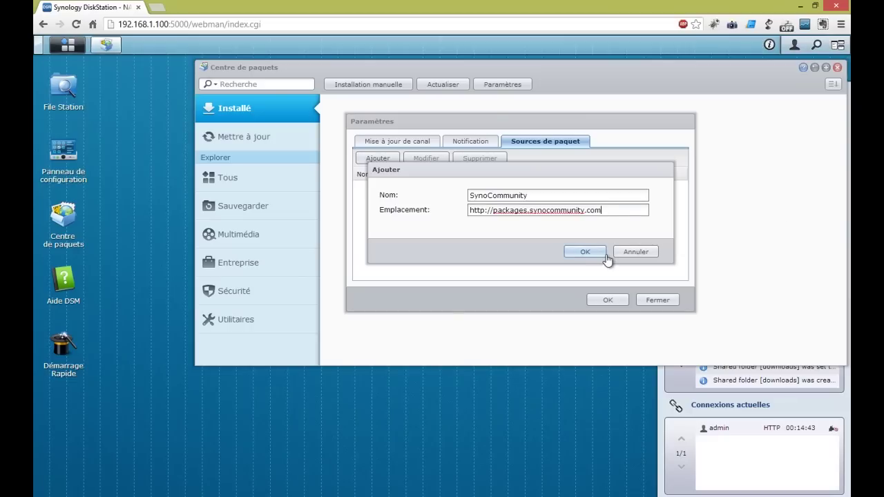
click(585, 252)
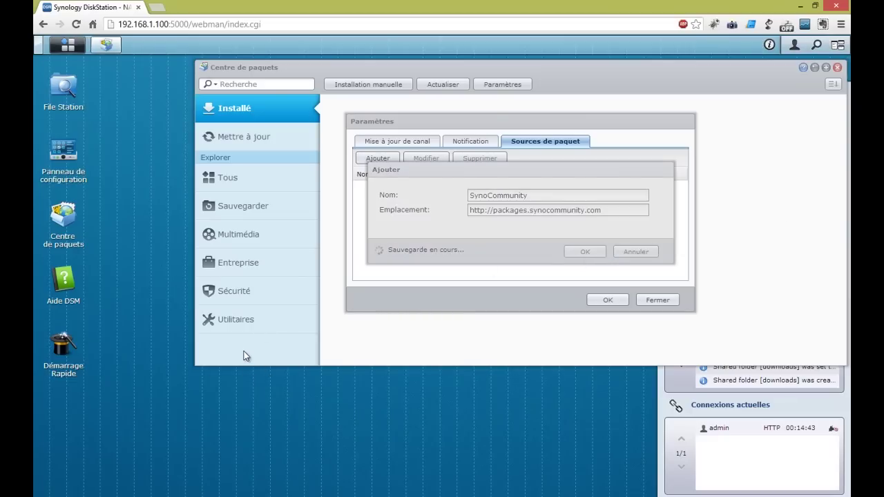
click(607, 300)
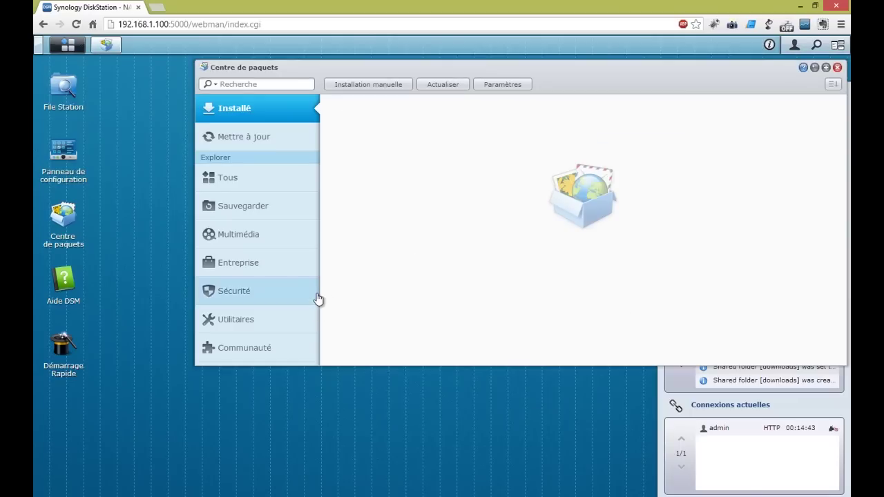
Install Python 2.7.3-5 from the Communauté packages
click(271, 348)
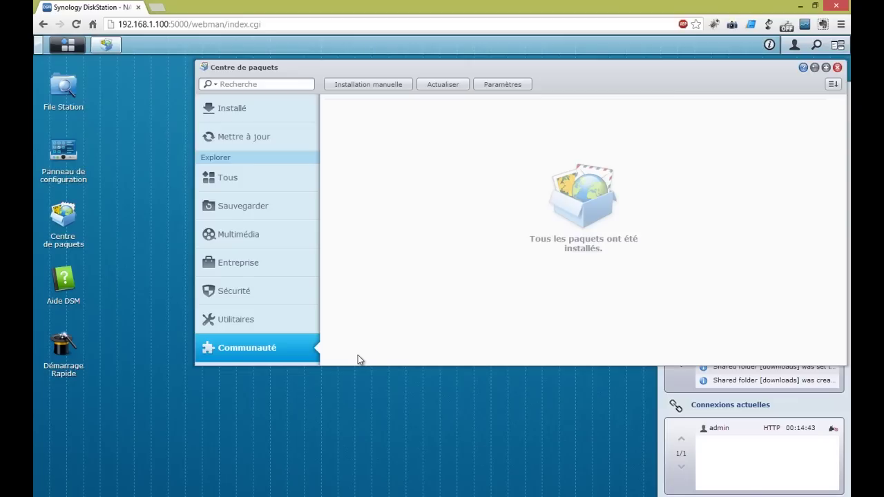
click(269, 330)
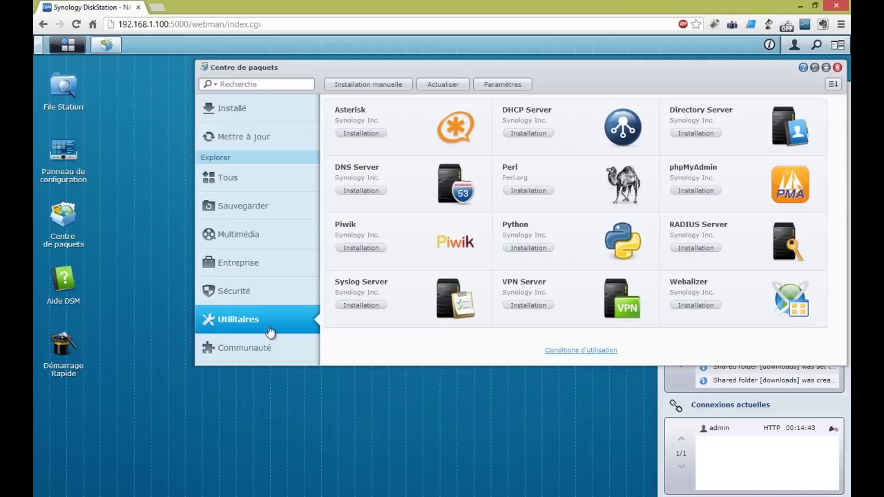
click(252, 355)
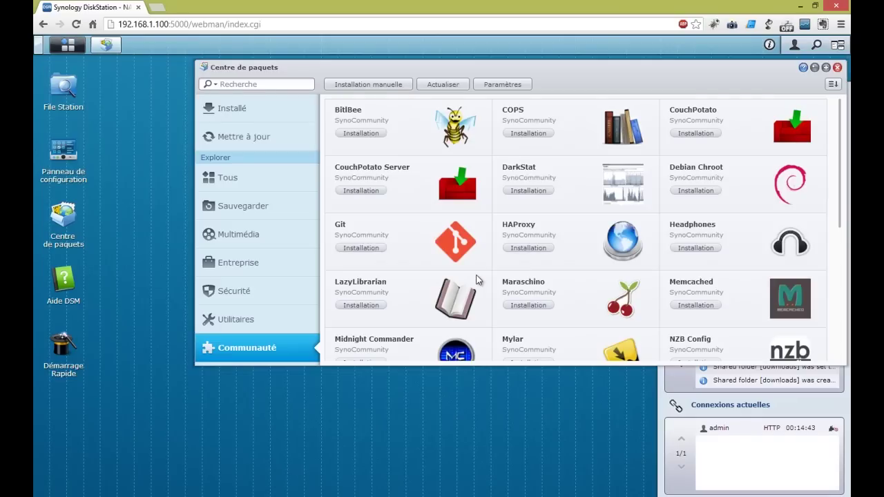
drag(836, 125, 834, 269)
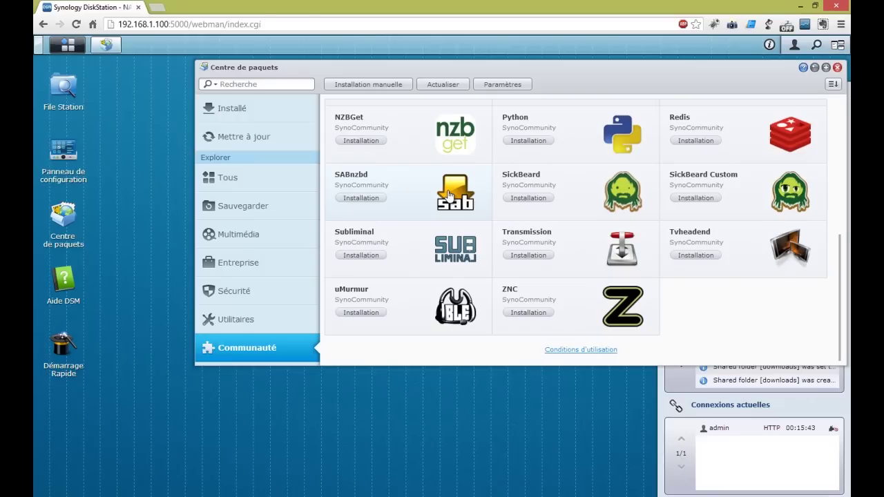
click(528, 140)
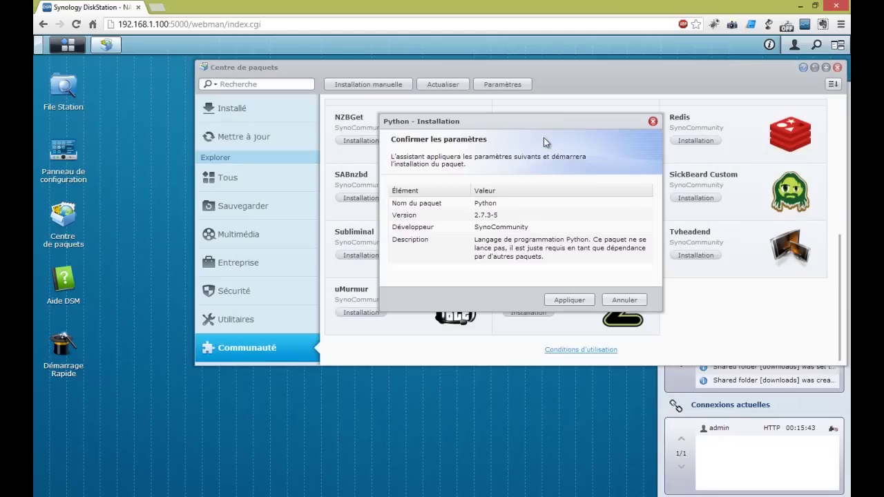
click(567, 300)
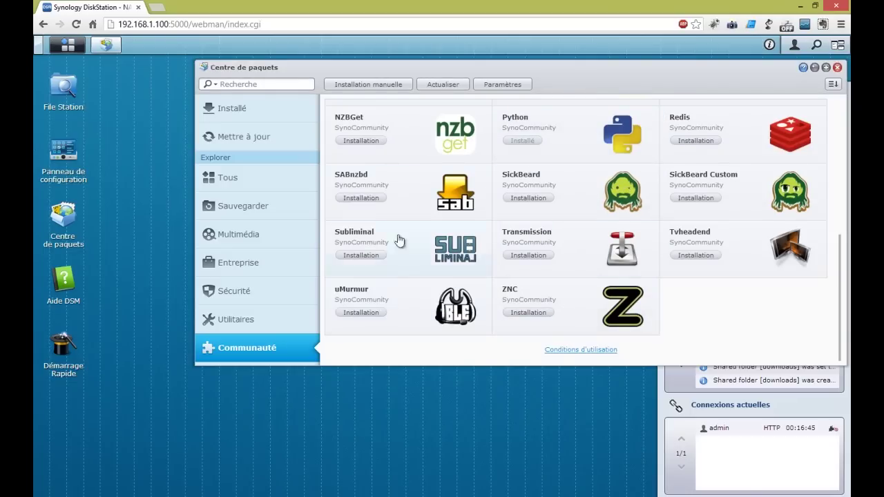
Begin the SABnzbd install with download directory /volume1/downloads/SABnzbd
click(371, 199)
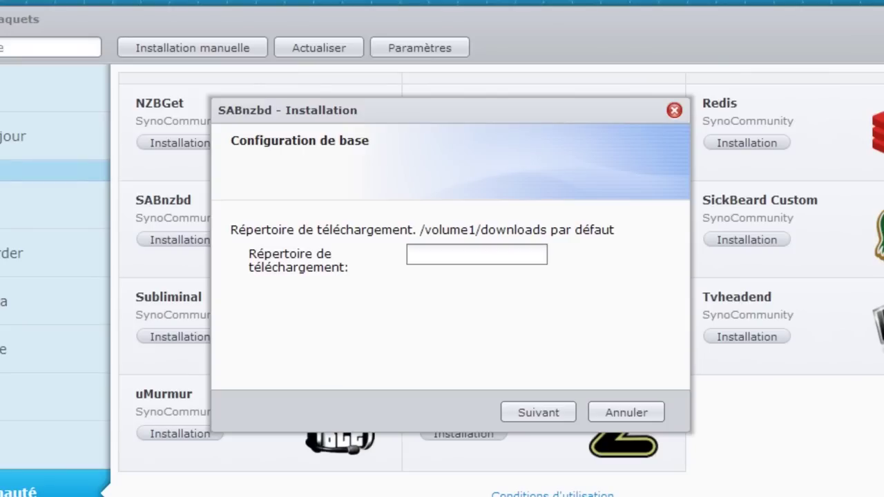
click(450, 253)
text(/volume1/downloads/)
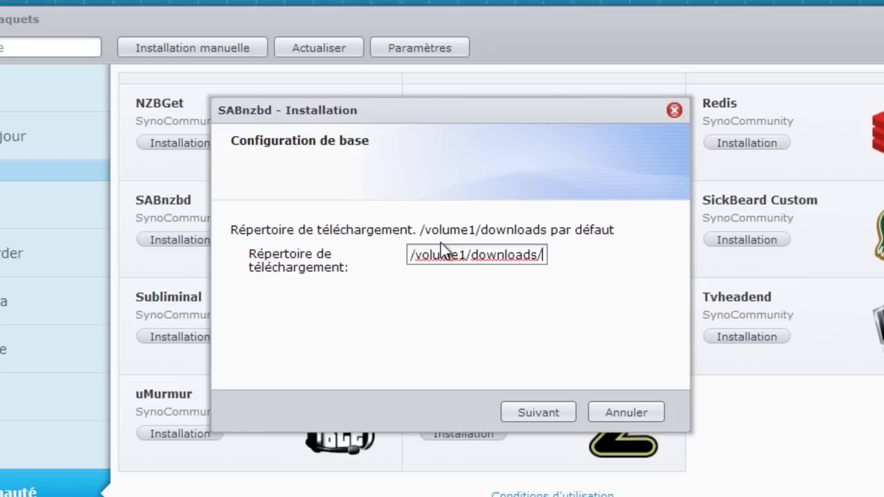
text(SAB)
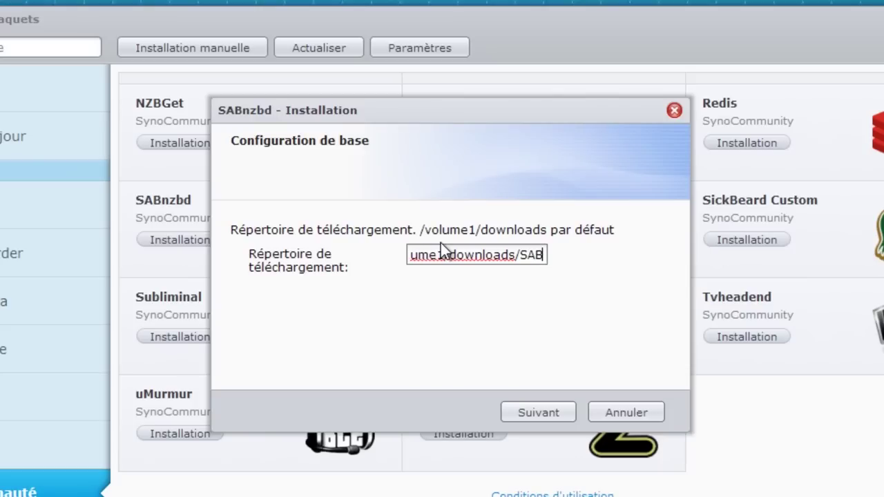
text(nz)
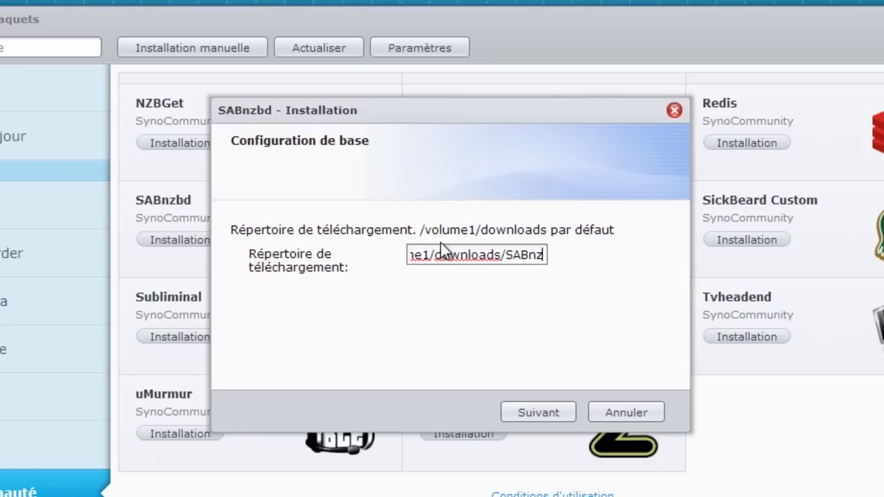
text(bd)
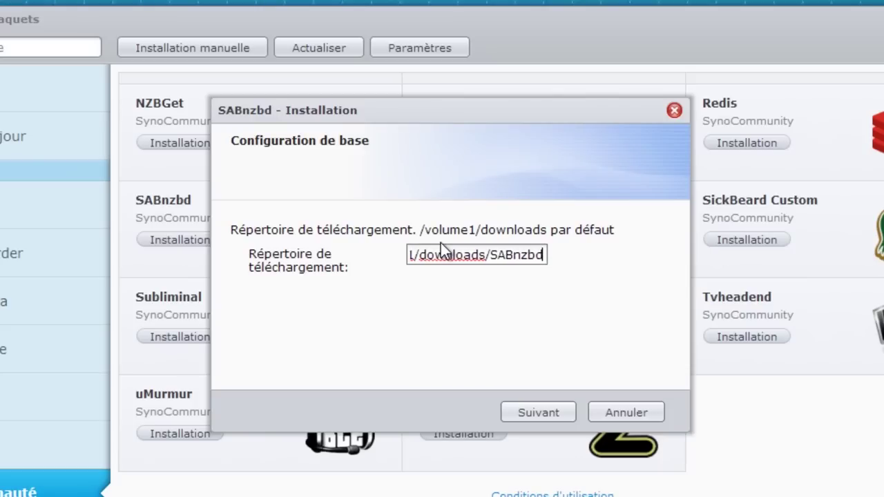
click(551, 417)
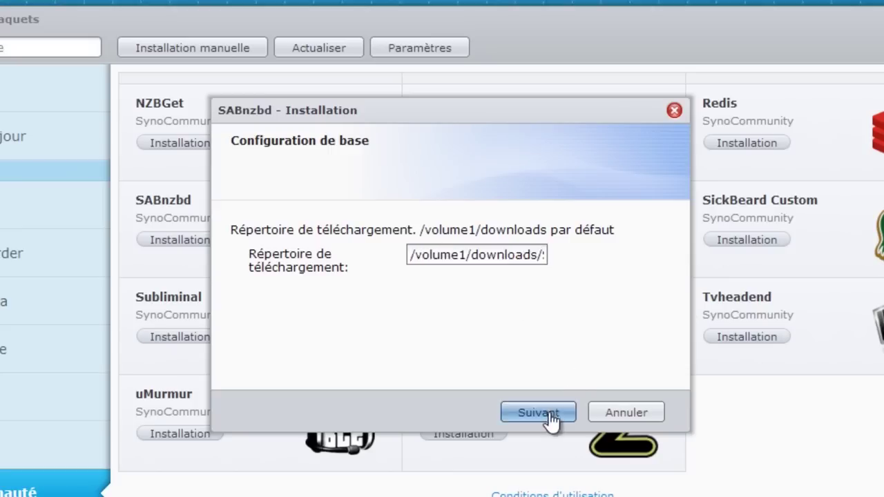
click(548, 412)
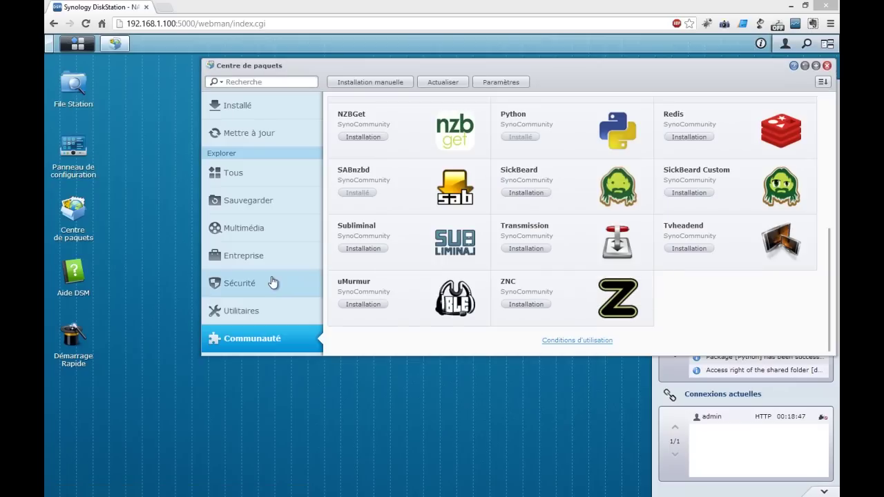
click(405, 204)
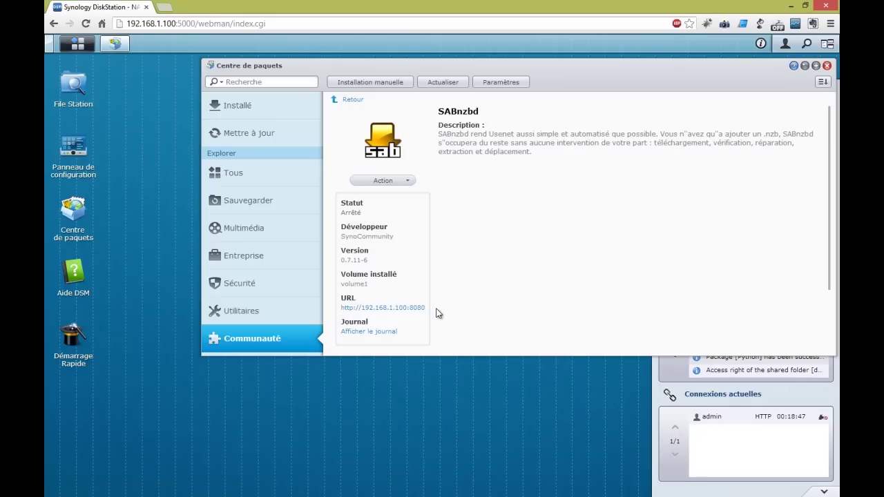
click(411, 310)
click(77, 43)
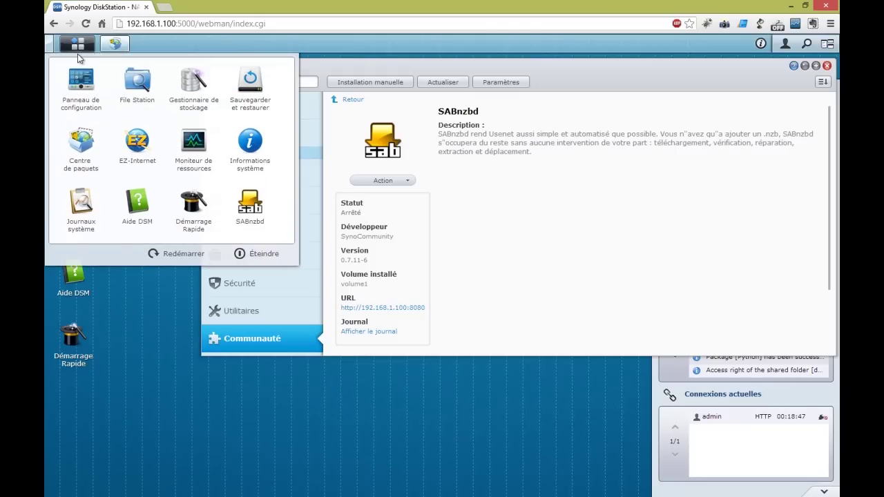
Launch SABnzbd from the main menu and start its wizard in Français
click(259, 205)
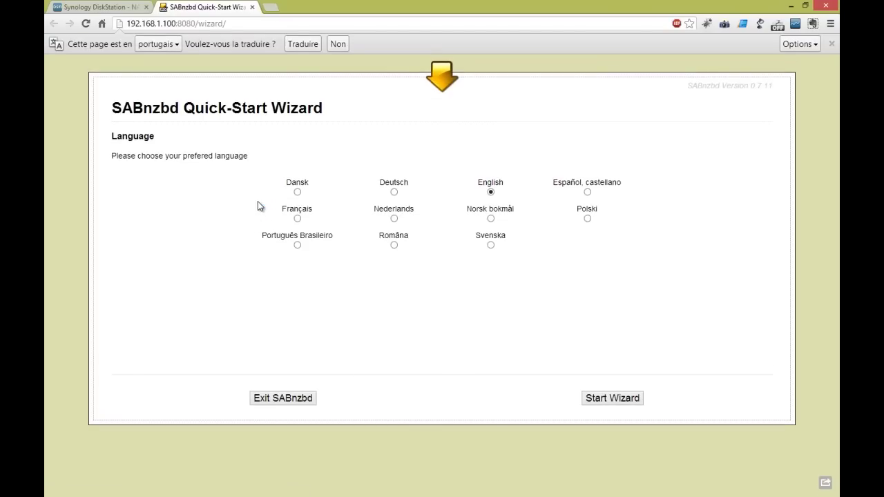
click(298, 217)
click(604, 397)
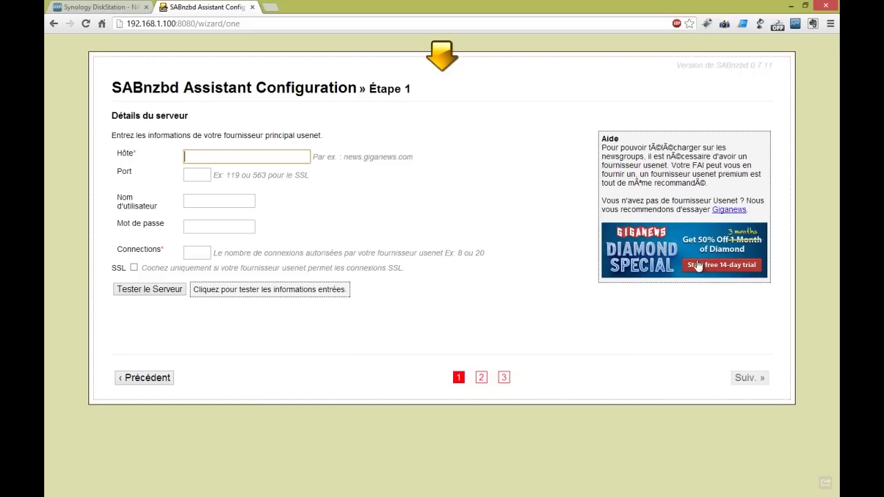
Enter server unlimited.newshosting.com, port 563, account username and password, 20 connections, with SSL
text(unlim)
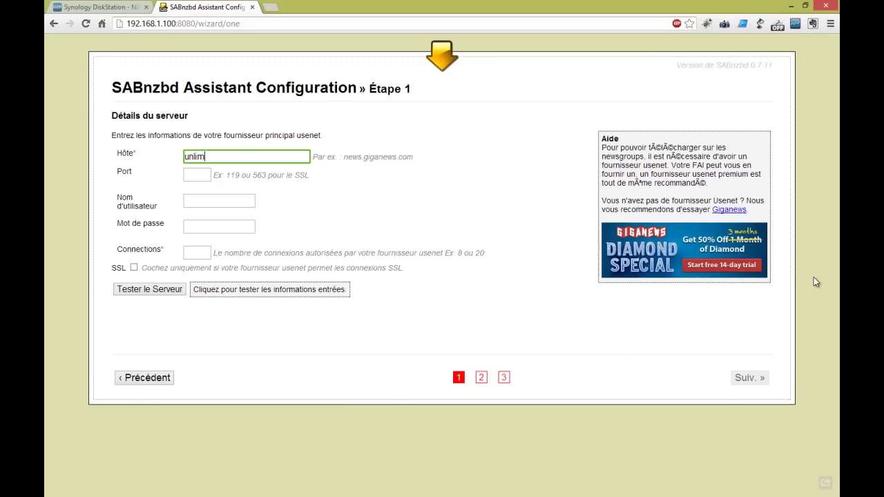
text(ited.newshosting.com)
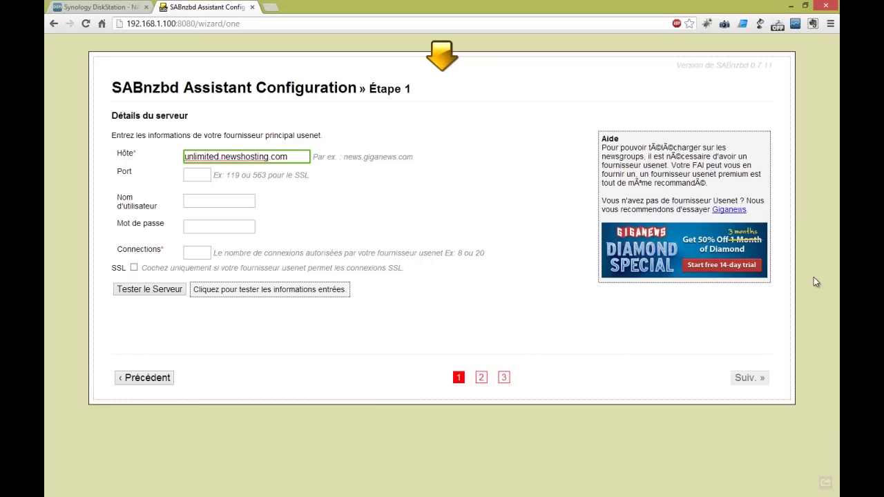
key(Tab)
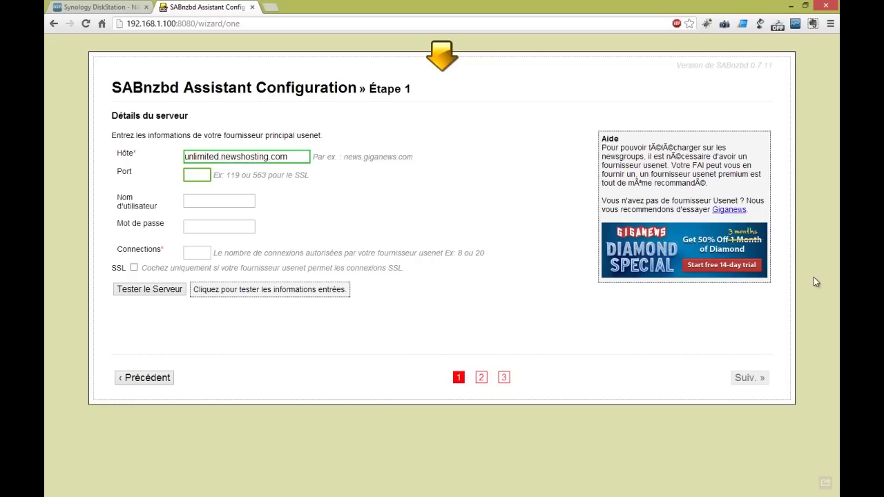
text(563)
key(Tab)
text(username)
key(Tab)
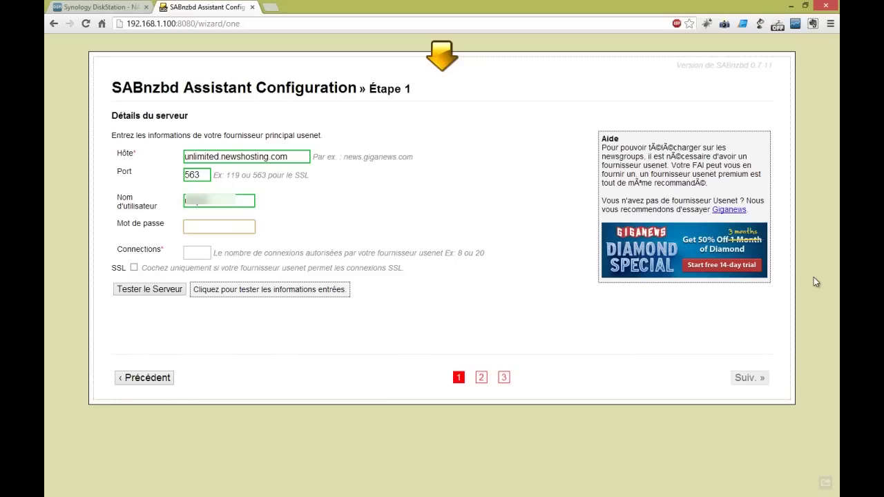
text(******)
key(Tab)
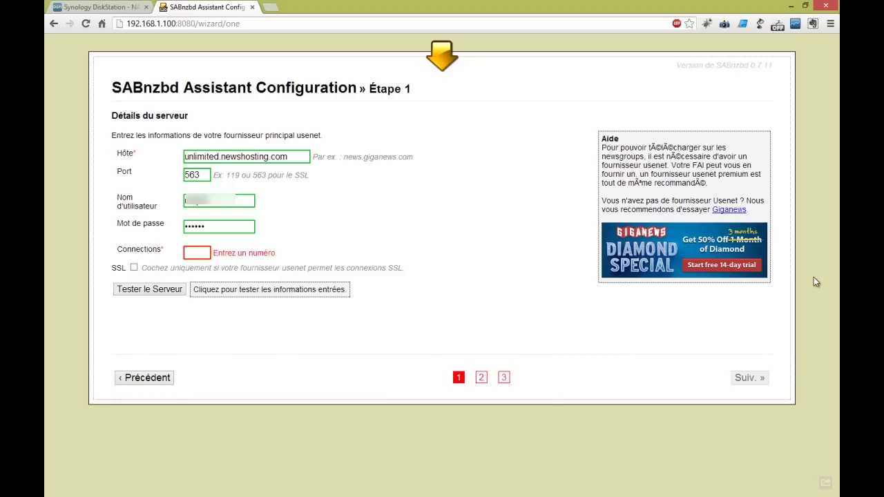
text(20)
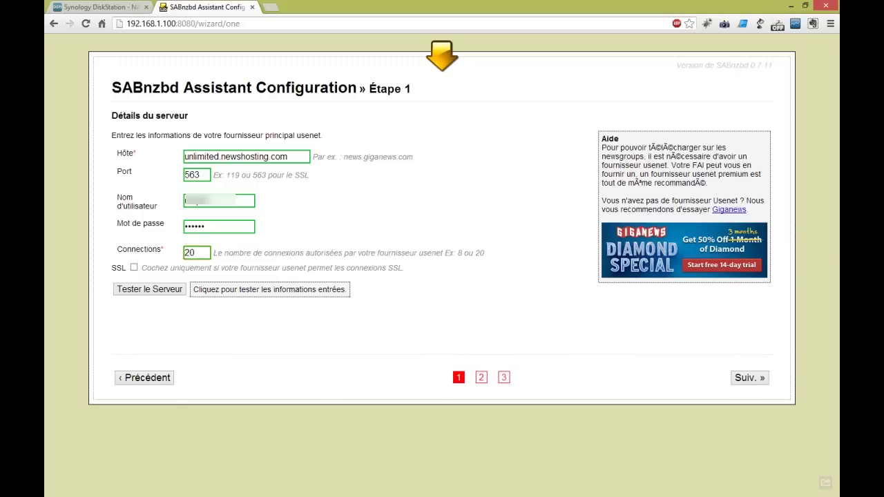
click(135, 269)
Test the server, re-enter the password until the test passes, and advance to Étape 2
click(144, 292)
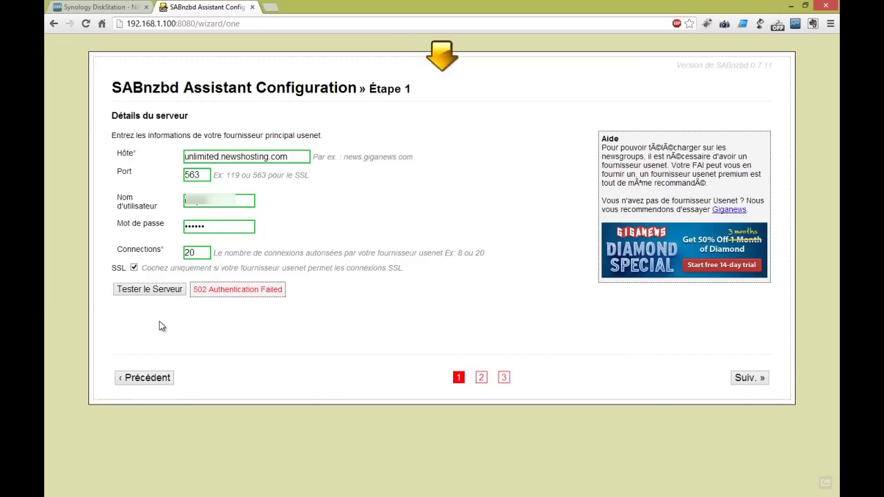
drag(202, 227, 172, 236)
text(••••••)
click(156, 295)
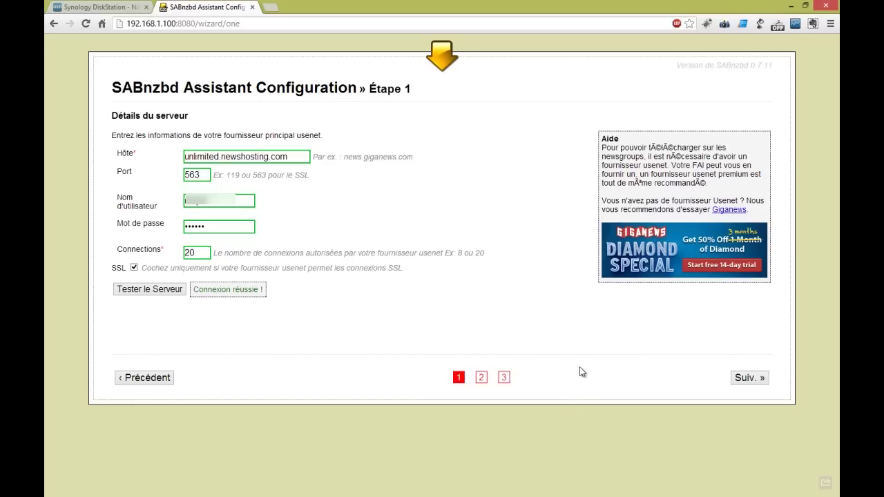
click(748, 379)
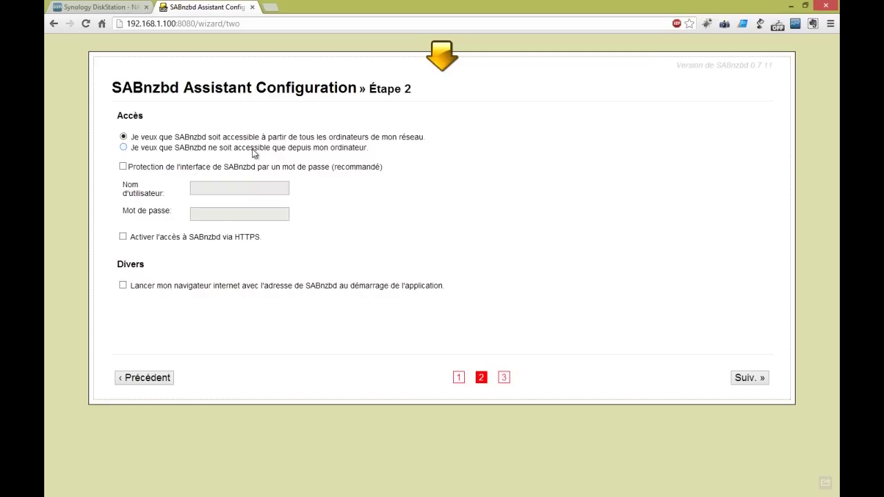
click(124, 147)
click(123, 136)
Turn on password protection and enter a web interface username and password
click(123, 167)
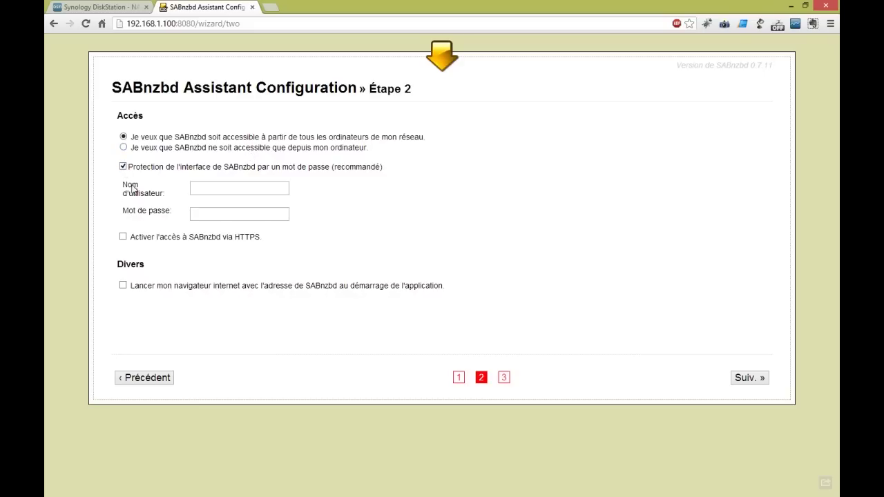
click(214, 188)
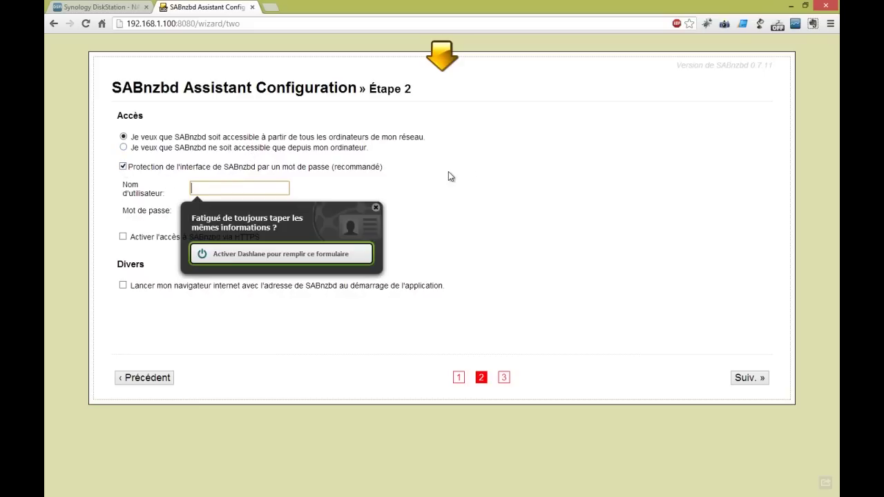
click(376, 207)
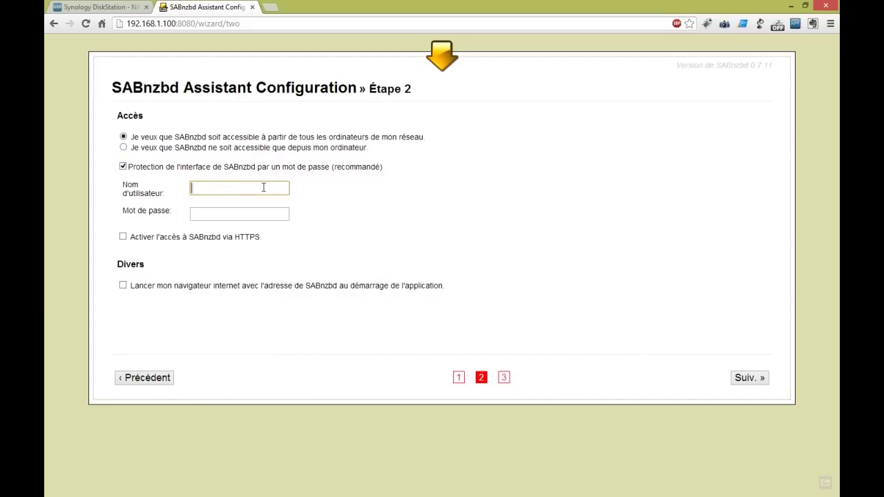
key(Tab)
key(shift+Tab)
key(Tab)
Enable 'Activer l'accès via HTTPS' and finish the setup wizard
key(Tab)
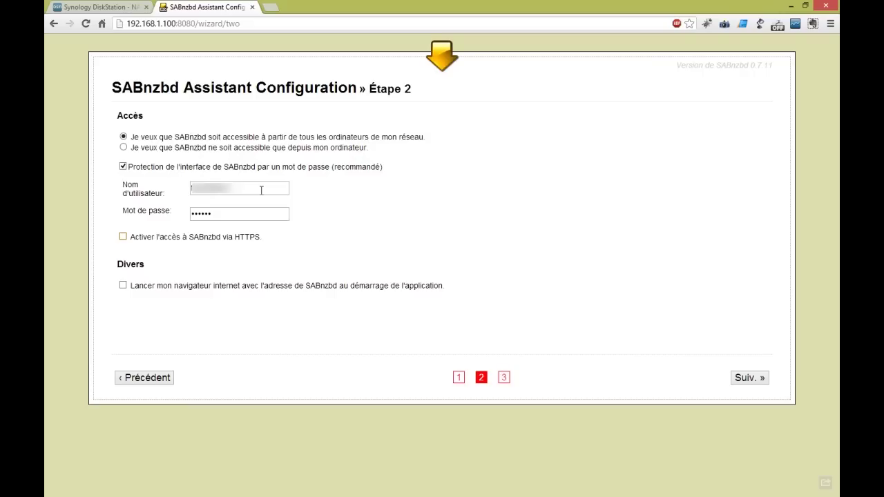
click(123, 237)
click(754, 381)
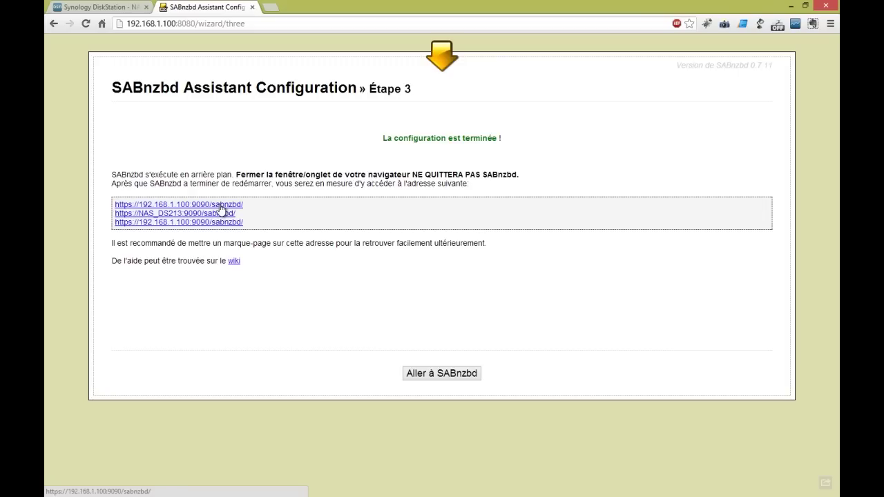
click(221, 207)
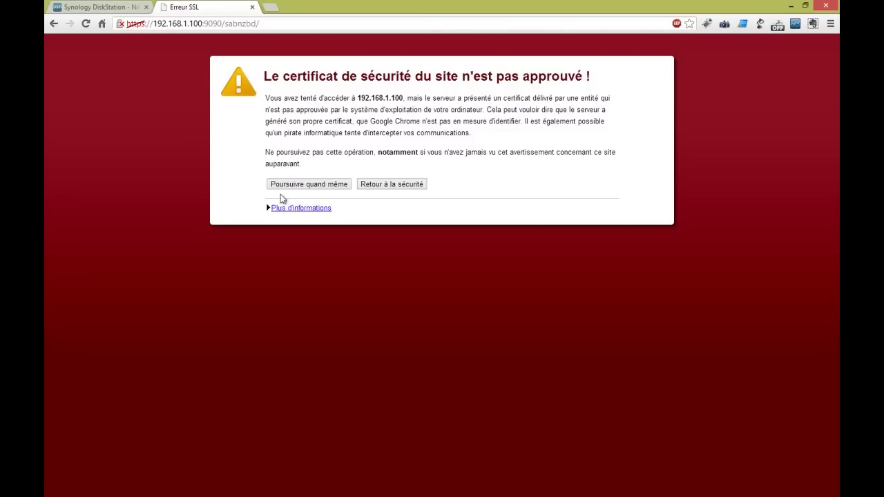
click(311, 187)
click(310, 188)
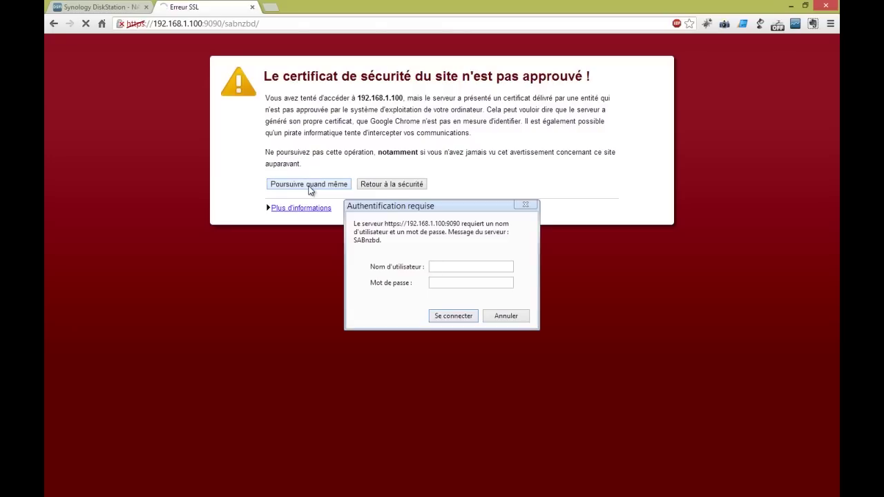
key(Return)
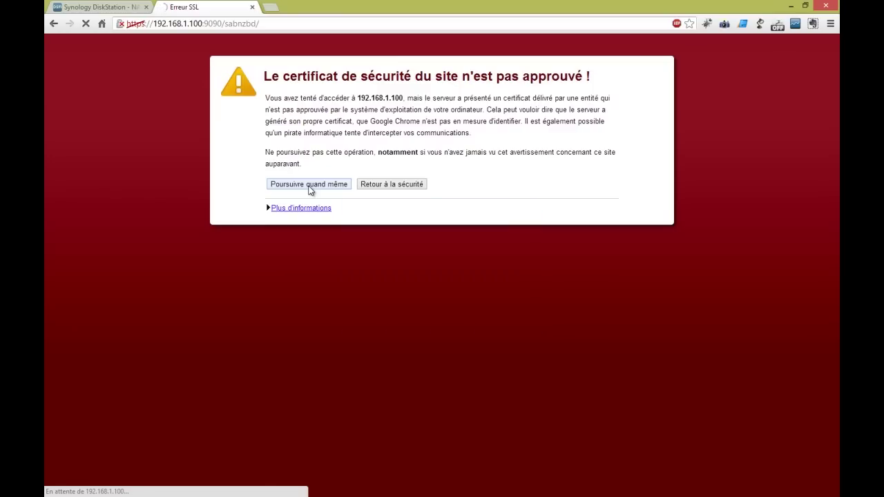
click(309, 191)
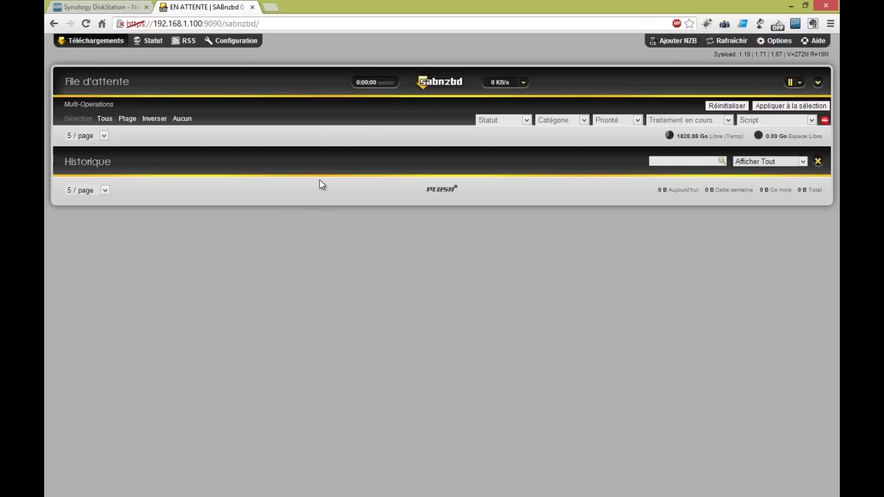
mouse_move(799, 84)
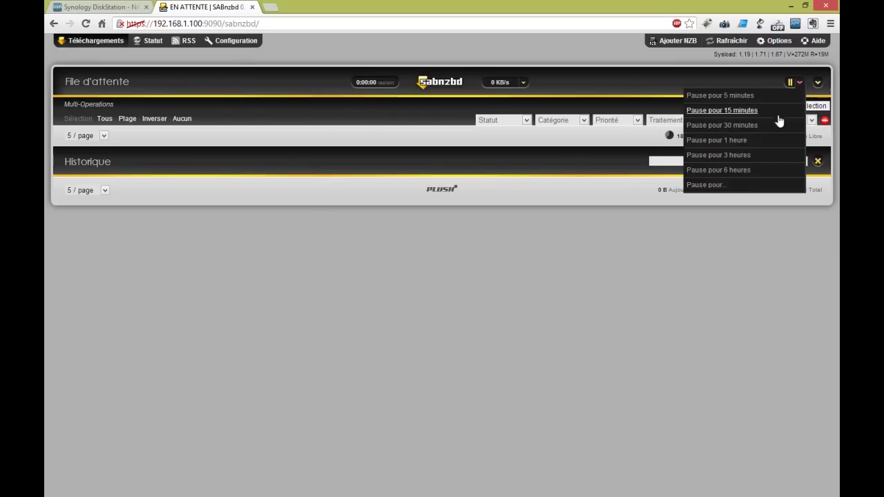
click(704, 185)
click(491, 278)
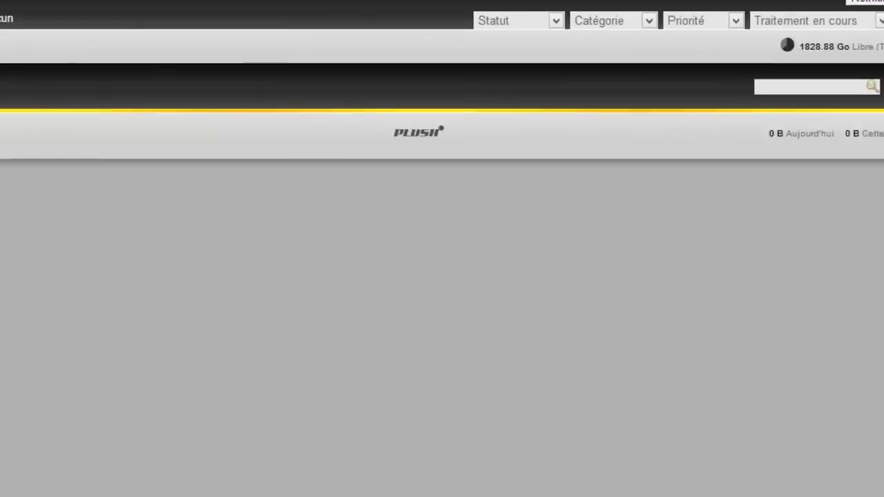
Glance at the Ajouter NZB form, close it, and load binsearch.info in a new tab
click(665, 38)
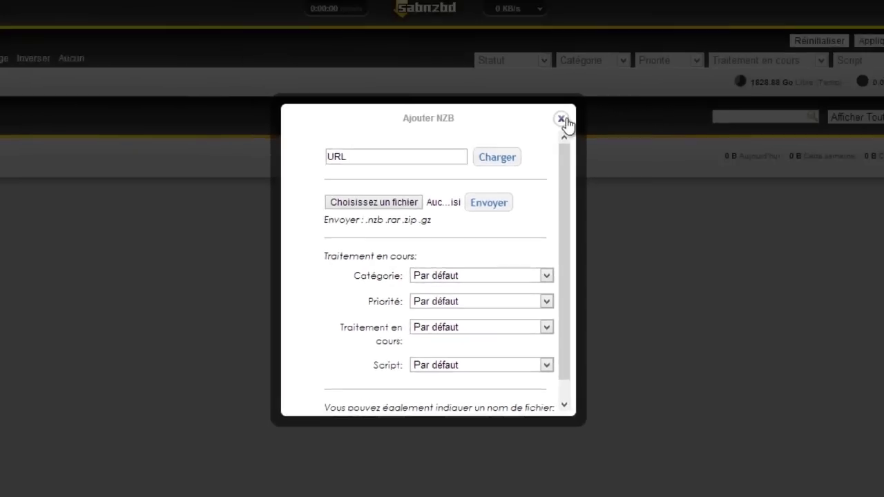
click(597, 45)
click(268, 7)
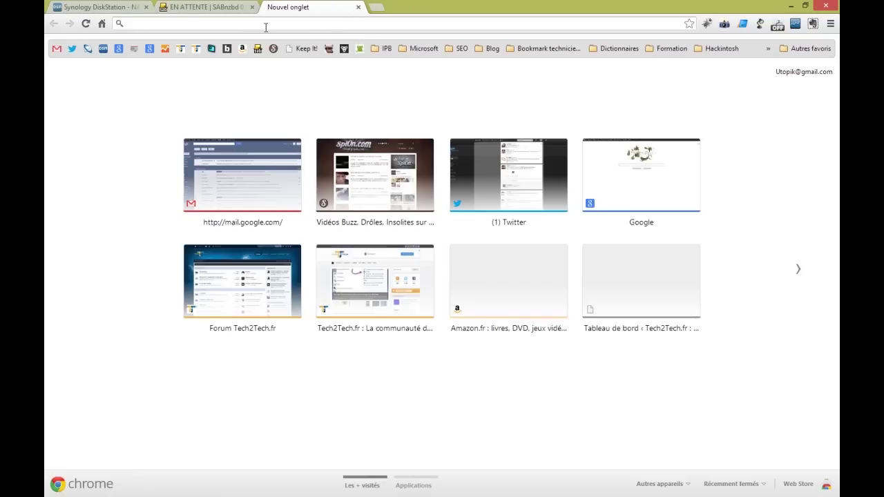
text(n)
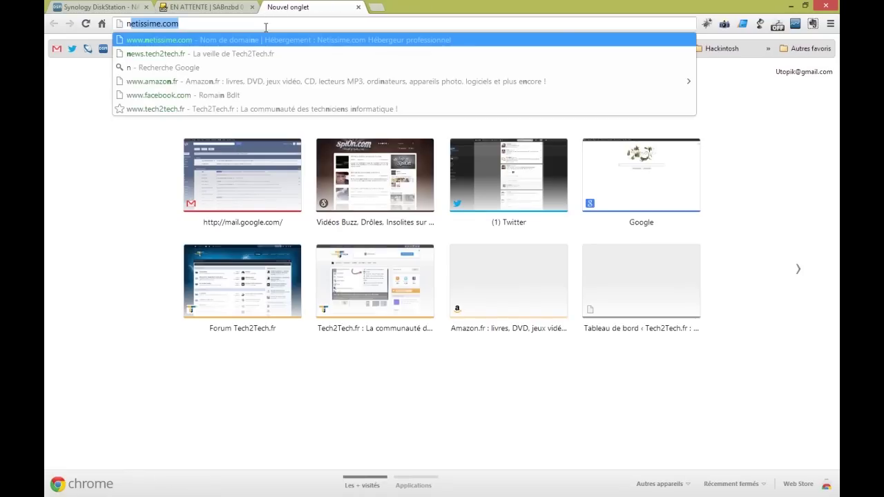
key(BackSpace)
key(BackSpace)
text(bi)
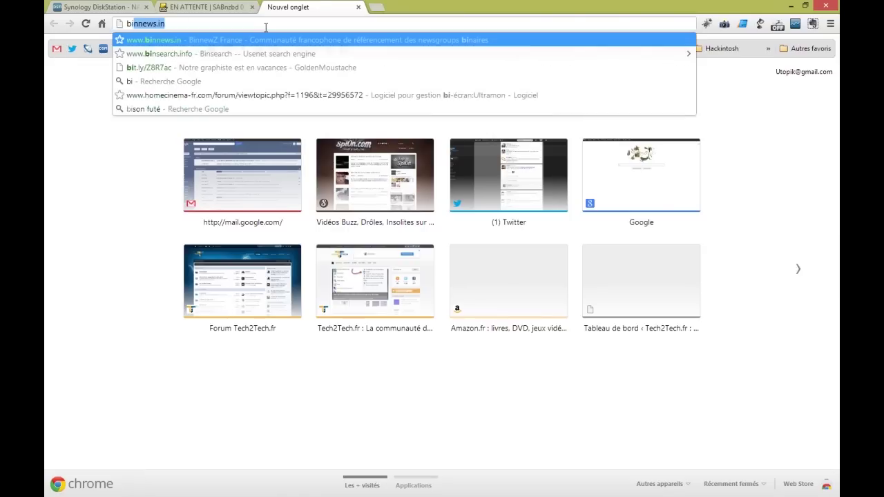
text(nsearch.info)
key(Return)
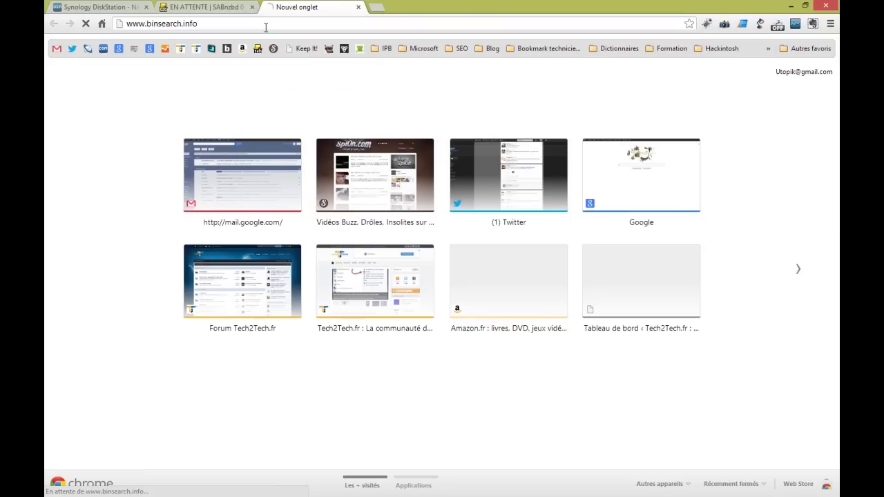
Load the binnews site in another new tab
click(377, 8)
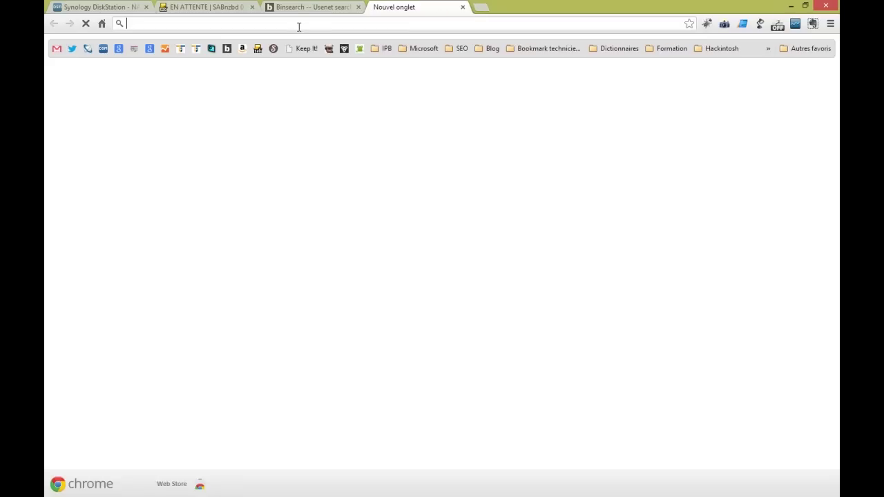
text(binnews.in)
key(Return)
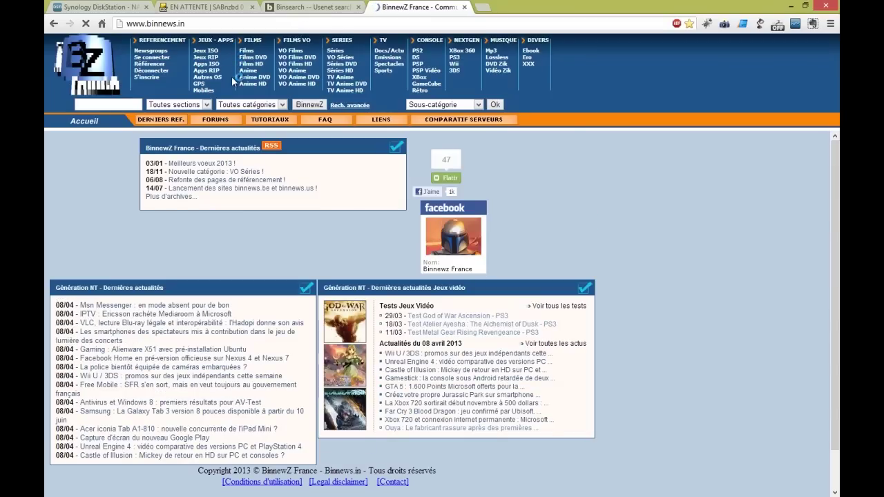
Copy the NOD32ESETSMARTSECURITY file name from the BinnewZ Apps RIP listing
click(211, 72)
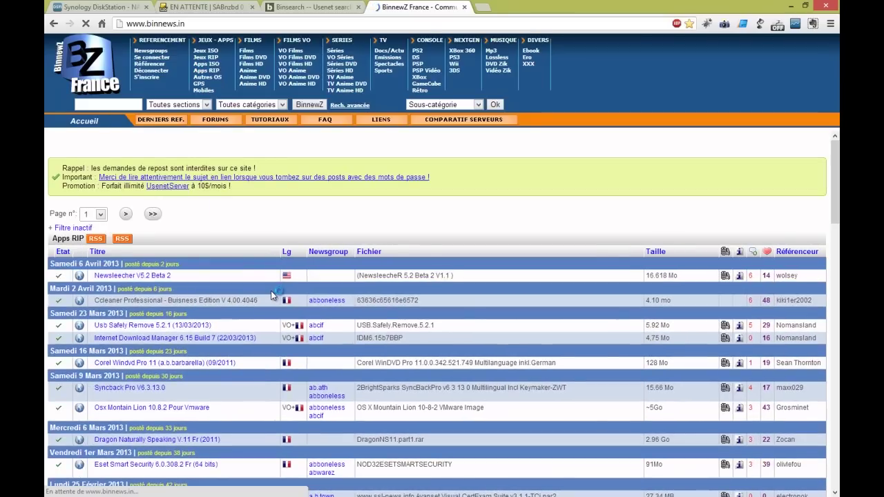
scroll(271, 295, down, 2)
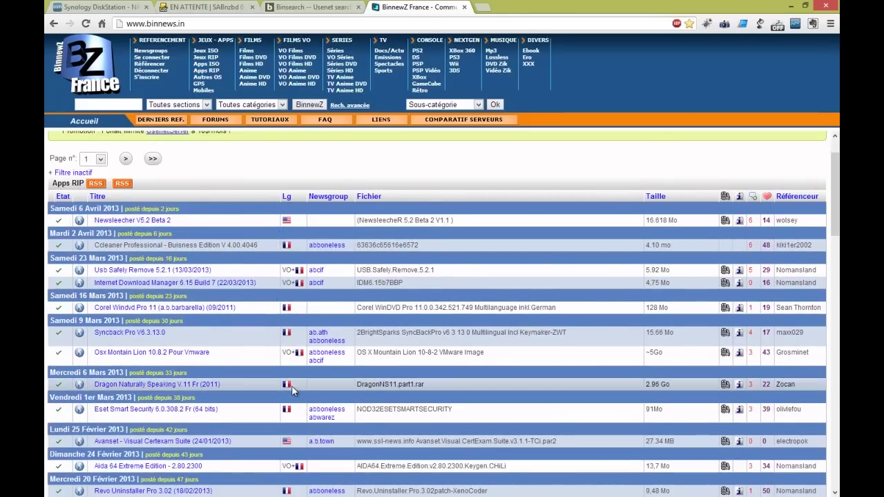
scroll(292, 385, down, 2)
drag(466, 351, 358, 351)
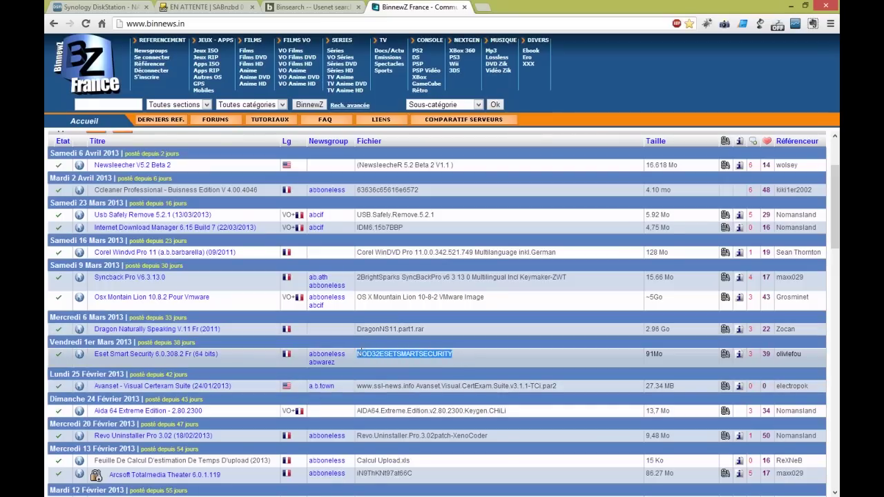
key(ctrl+c)
click(276, 7)
Search Binsearch for NOD32ESETSMARTSECURITY and create an NZB from the post containing the nzb file
key(ctrl+v)
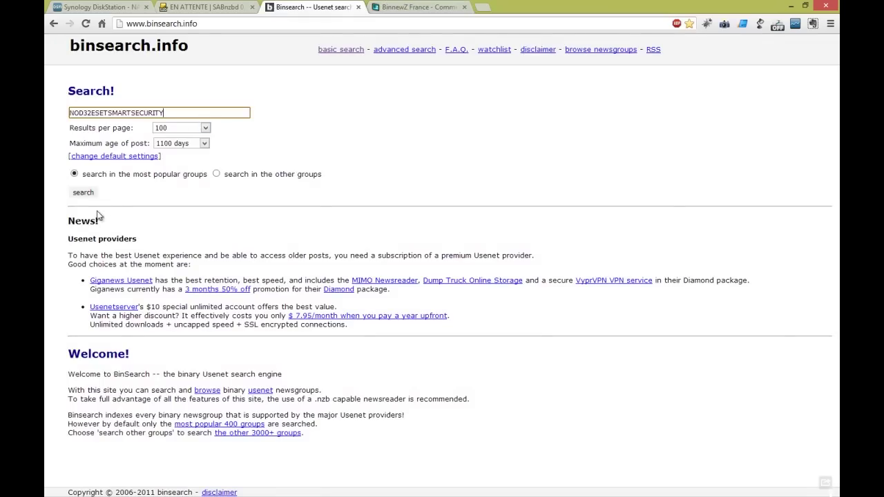
click(83, 192)
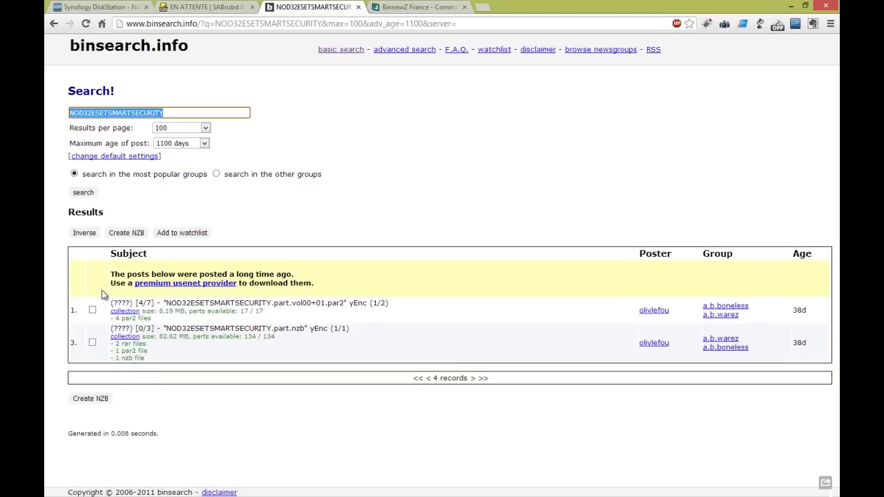
click(92, 343)
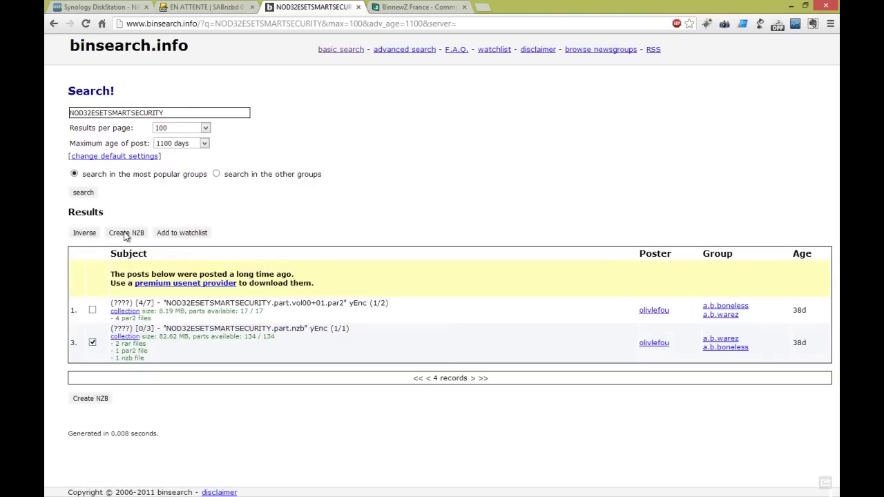
click(127, 236)
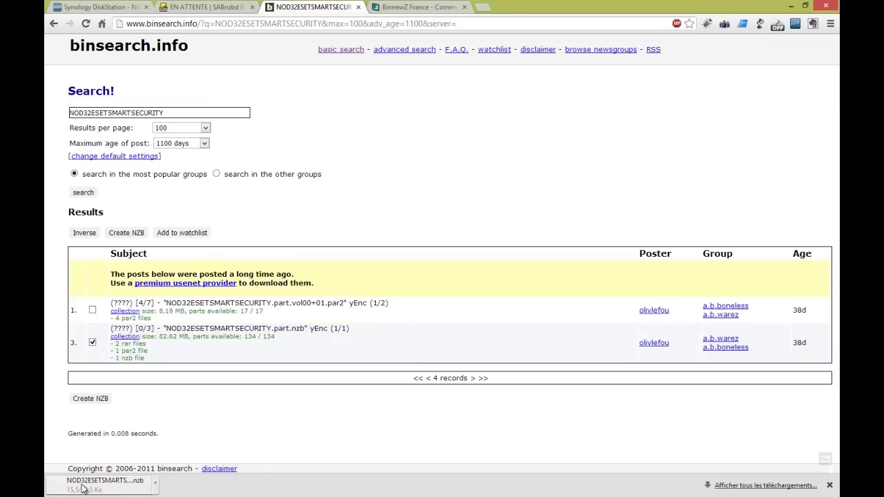
Show the downloaded NOD32ESETSMARTSECURITY .nzb in its folder and return to the SABnzbd tab
click(157, 486)
click(185, 443)
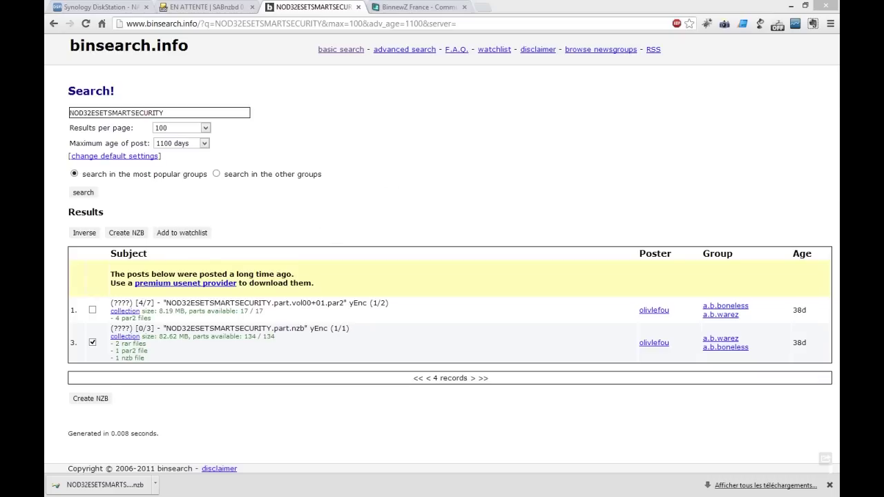
click(208, 7)
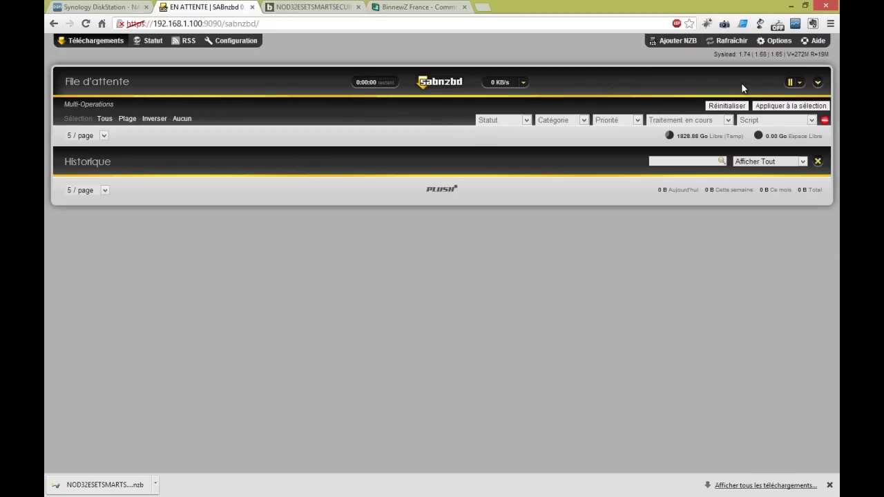
Upload NOD32ESETSMARTSECURITY.nzb from Téléchargements into the queue and close the Ajouter NZB window
click(686, 43)
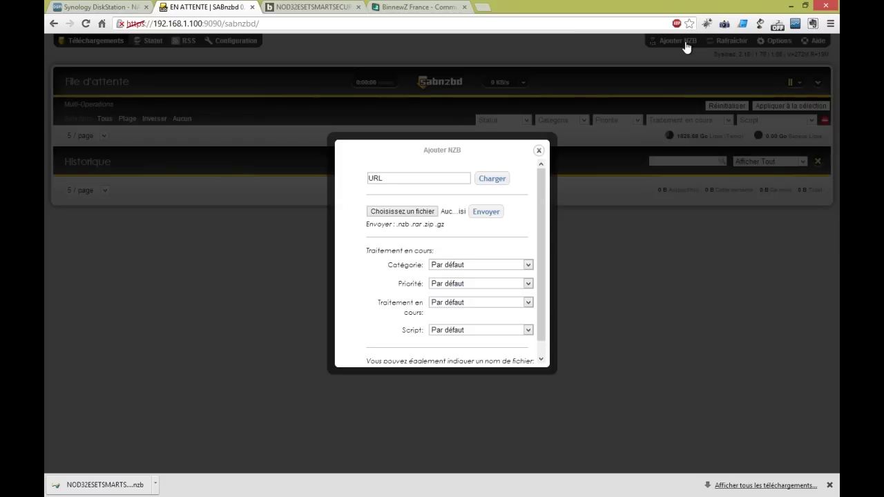
click(428, 219)
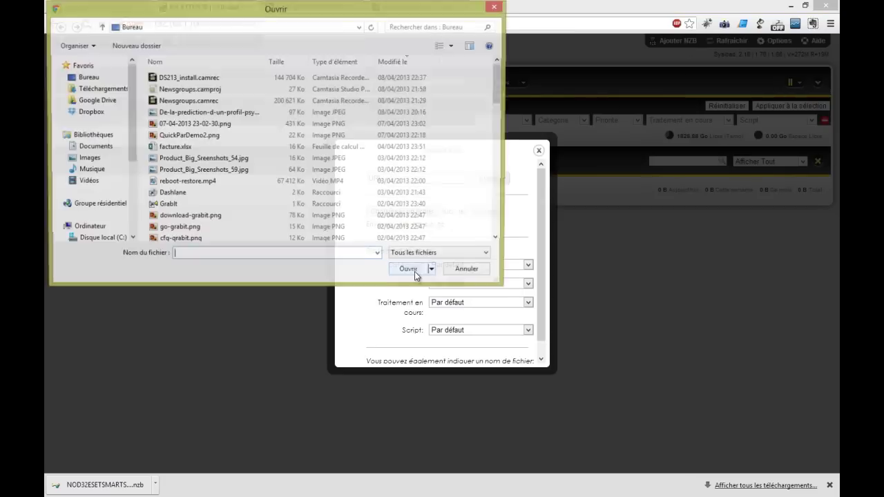
click(86, 88)
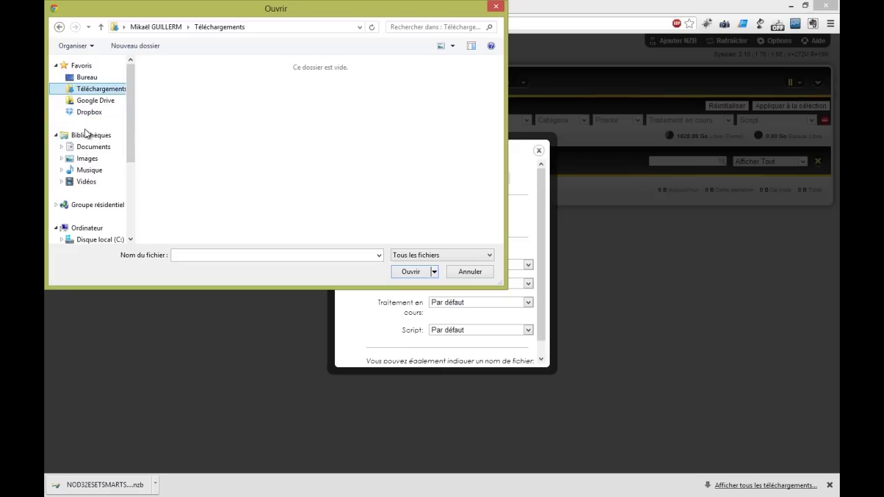
click(465, 80)
key(n)
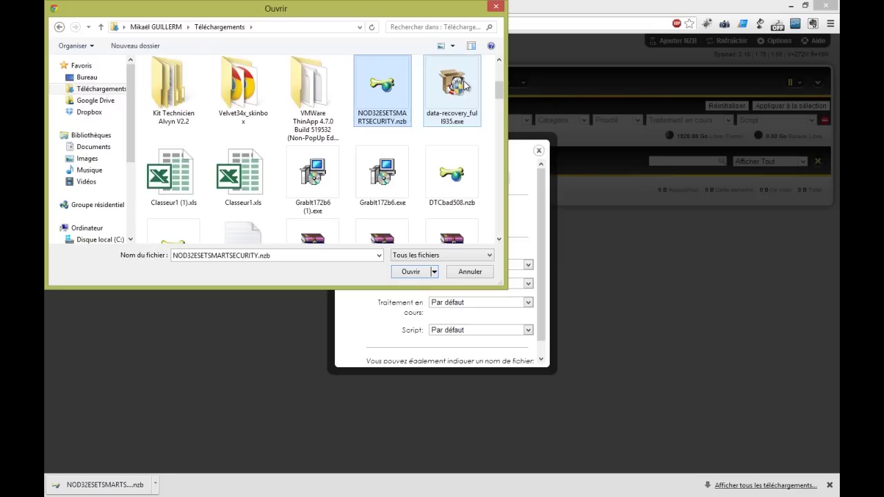
double_click(399, 98)
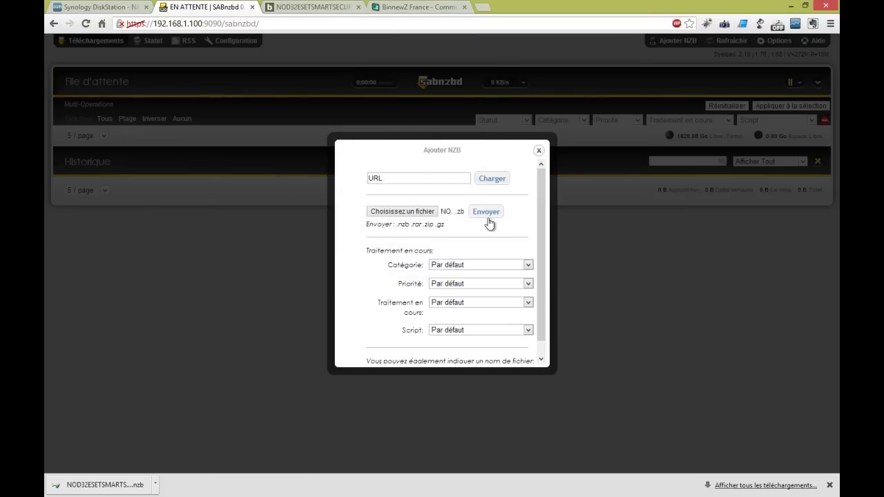
click(484, 214)
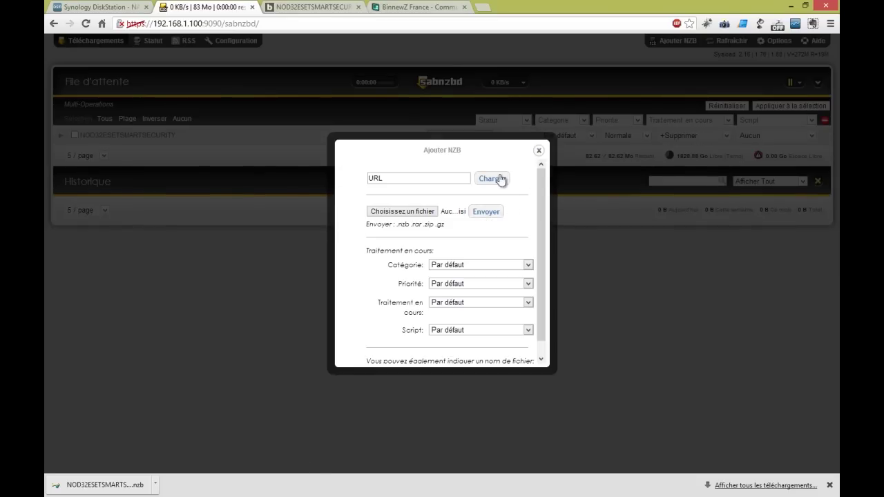
click(400, 212)
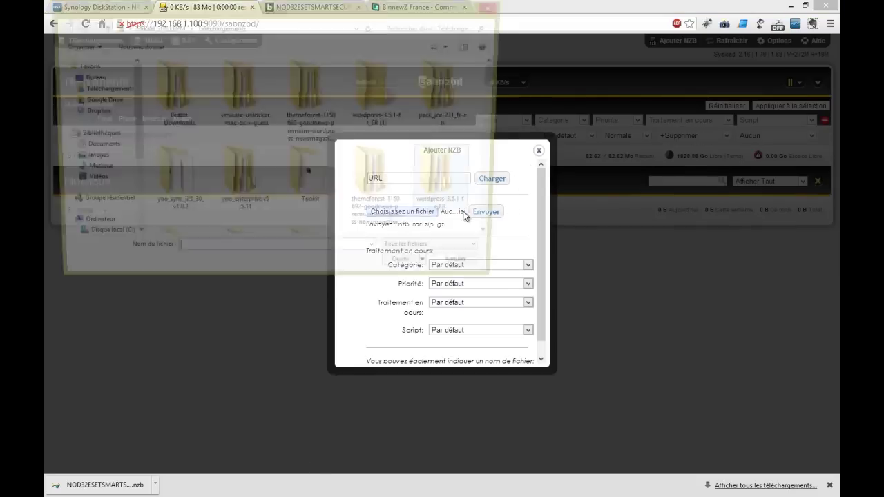
click(496, 7)
click(538, 150)
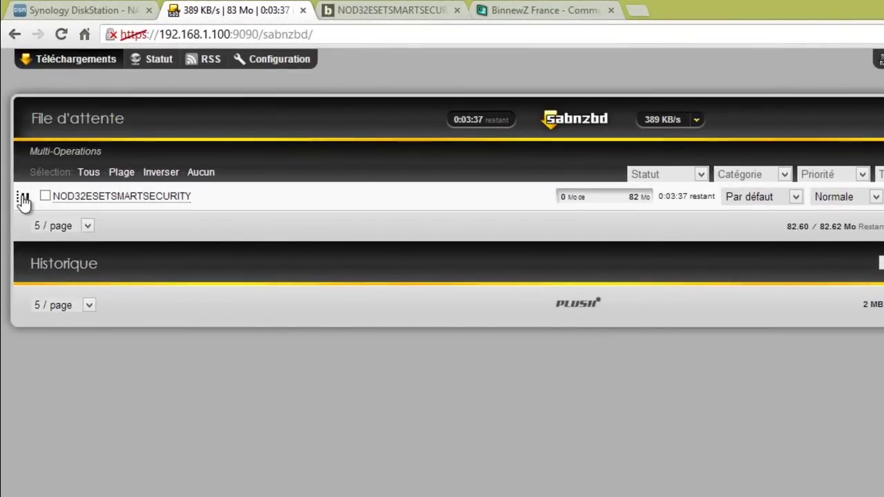
Pause the NOD32ESETSMARTSECURITY download and cap the maximum speed at 50 kbit/s
click(24, 199)
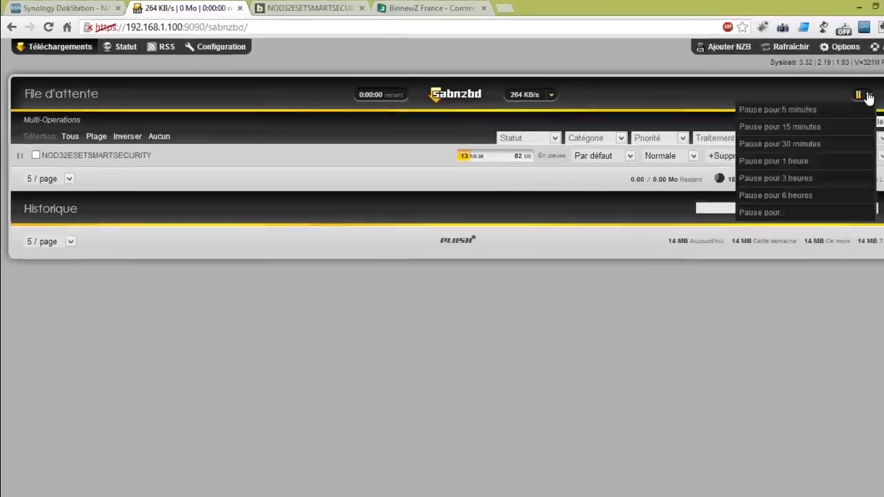
click(532, 92)
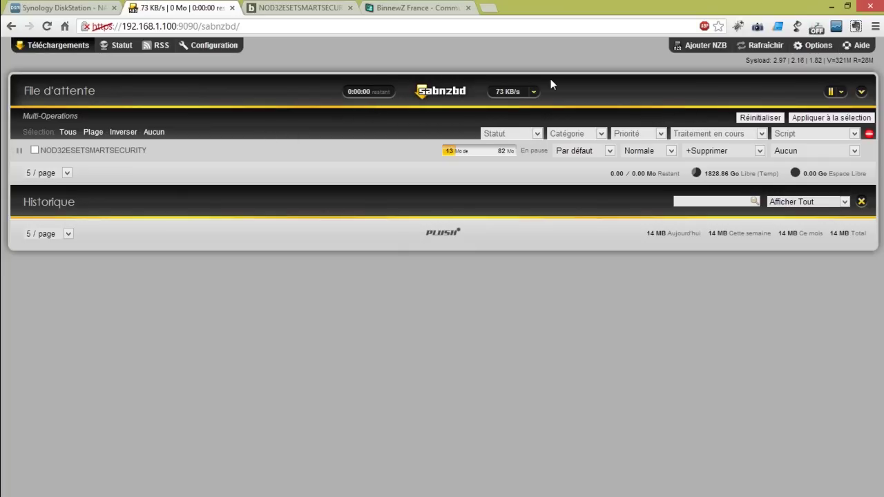
click(532, 92)
click(488, 108)
text(50)
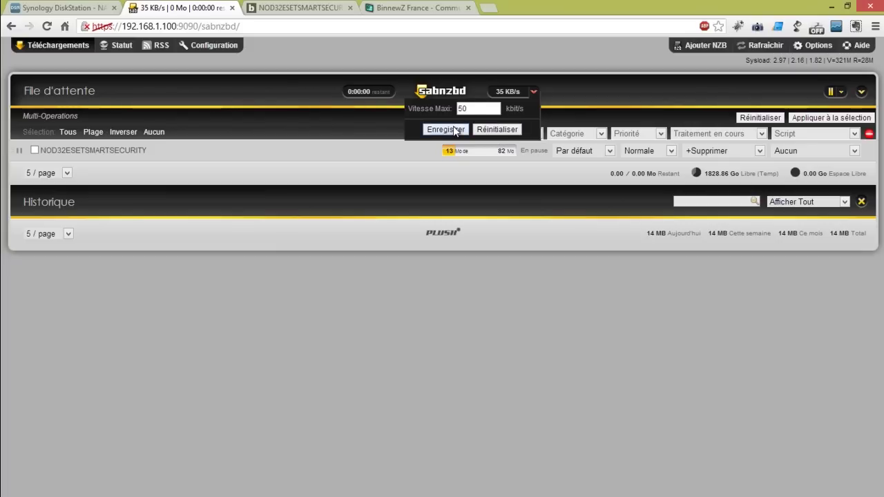
click(453, 129)
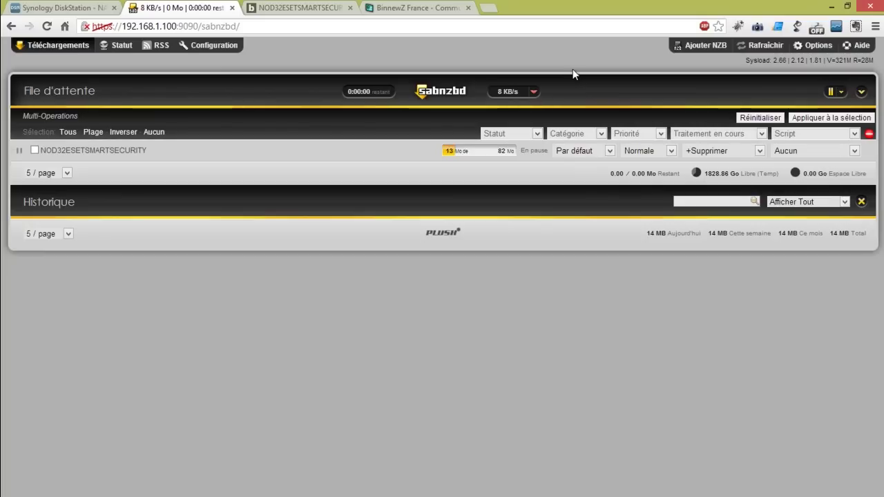
Reset the speed limit to default and open the Configuration page
click(533, 92)
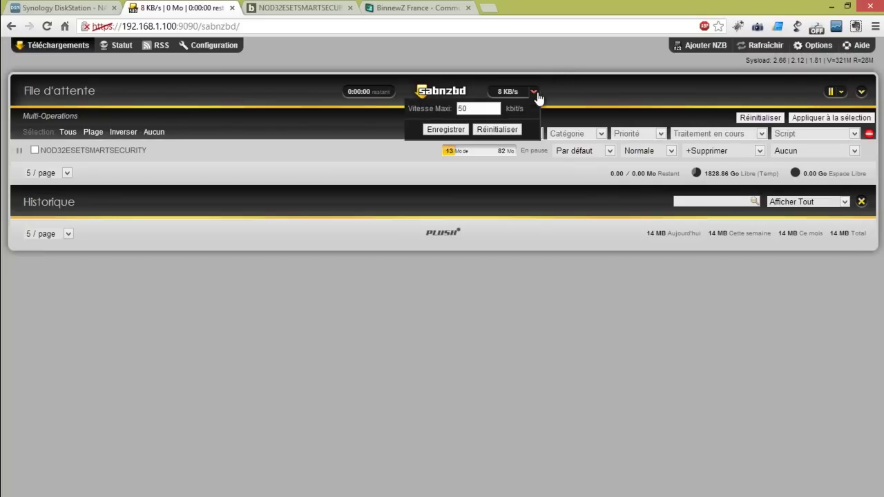
click(498, 130)
click(196, 49)
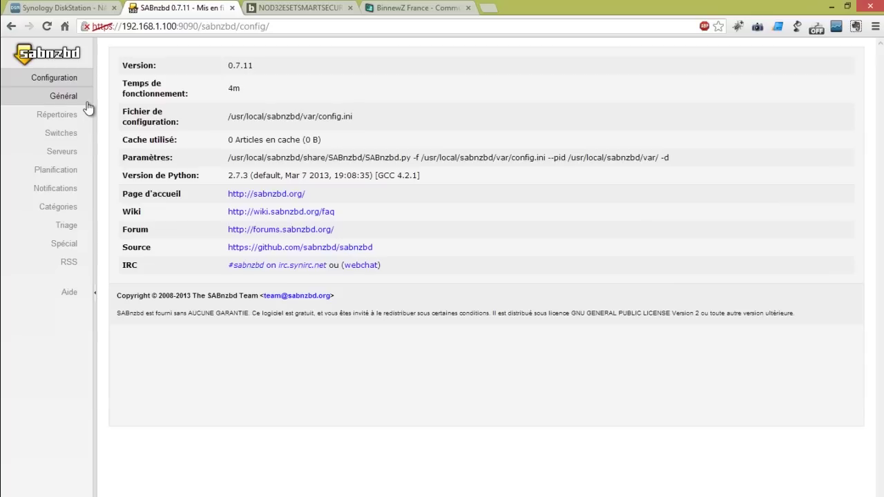
Open the Général settings and keep the Plush - gold web theme
click(64, 96)
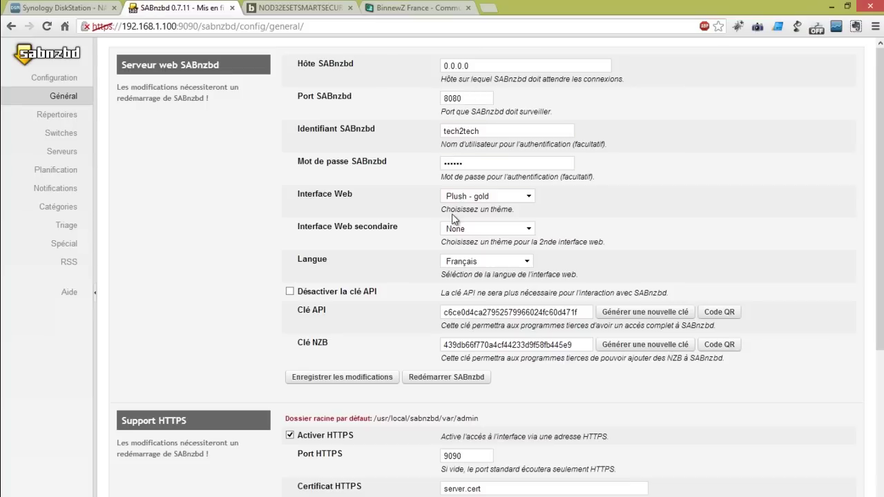
click(528, 196)
click(544, 206)
Review the HTTPS certificate and download speed settings, then go to Répertoires
scroll(255, 290, down, 2)
click(464, 366)
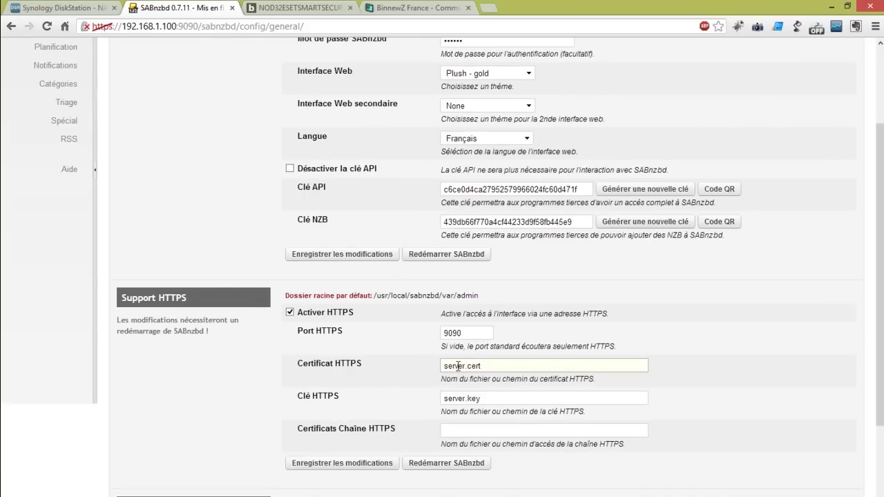
scroll(459, 365, down, 2)
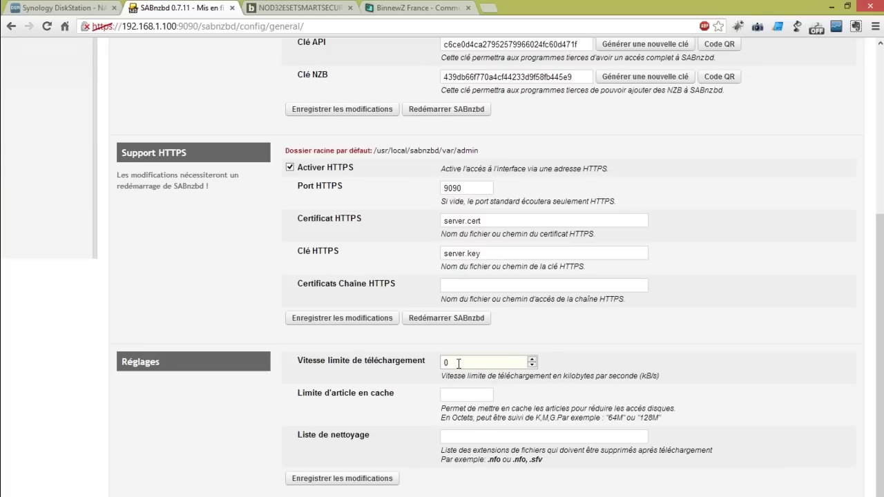
click(418, 339)
scroll(253, 426, up, 4)
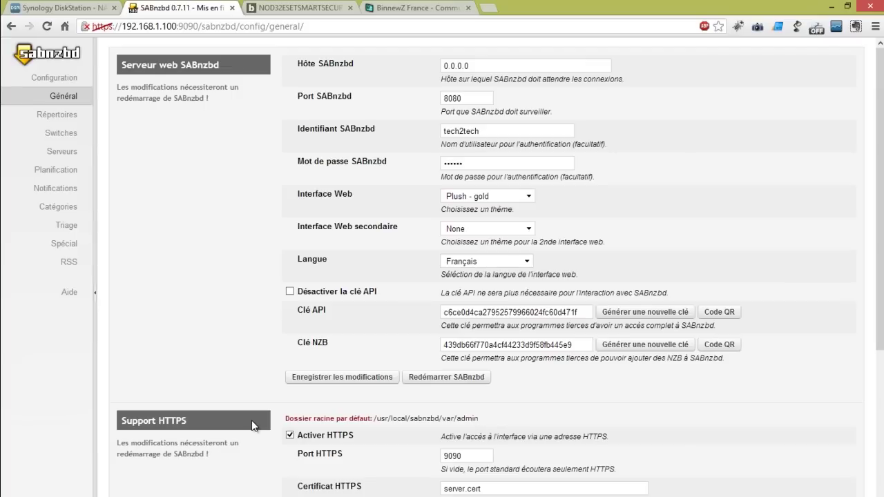
click(68, 117)
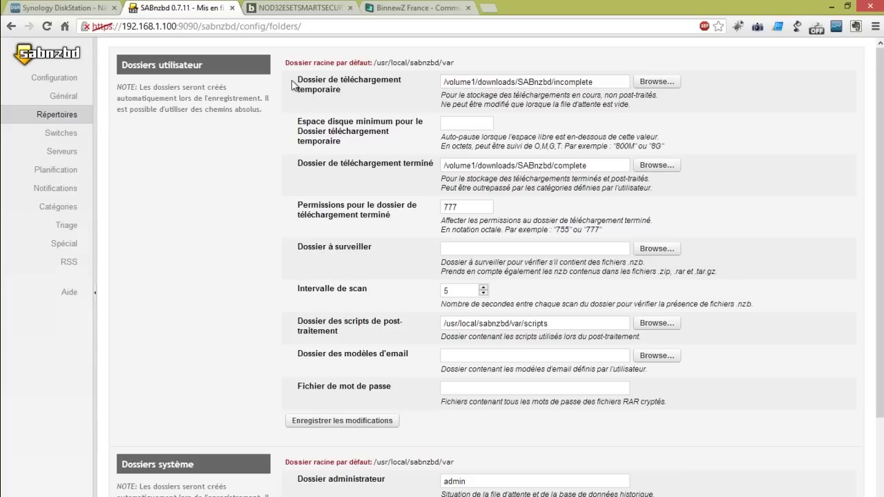
Highlight the temporary, completed and watched-folder (Dossier à surveiller) fields on Répertoires
drag(298, 79, 345, 92)
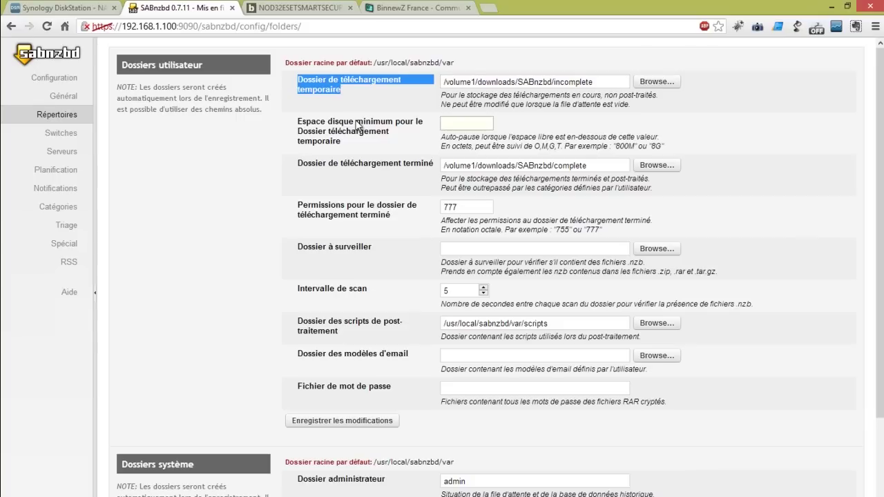
click(345, 164)
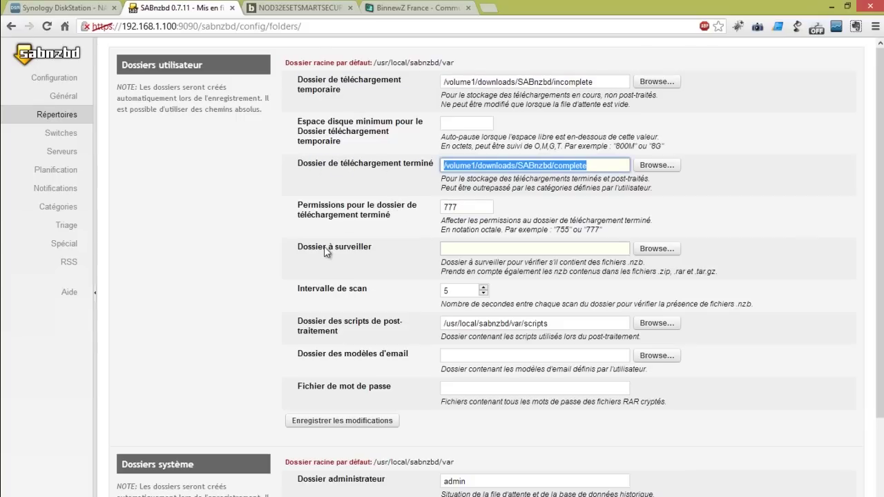
drag(351, 247, 343, 263)
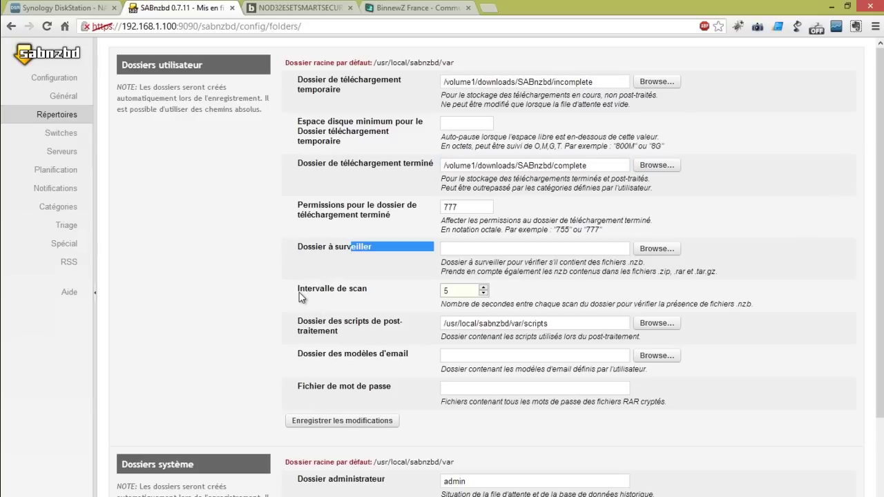
scroll(356, 302, down, 3)
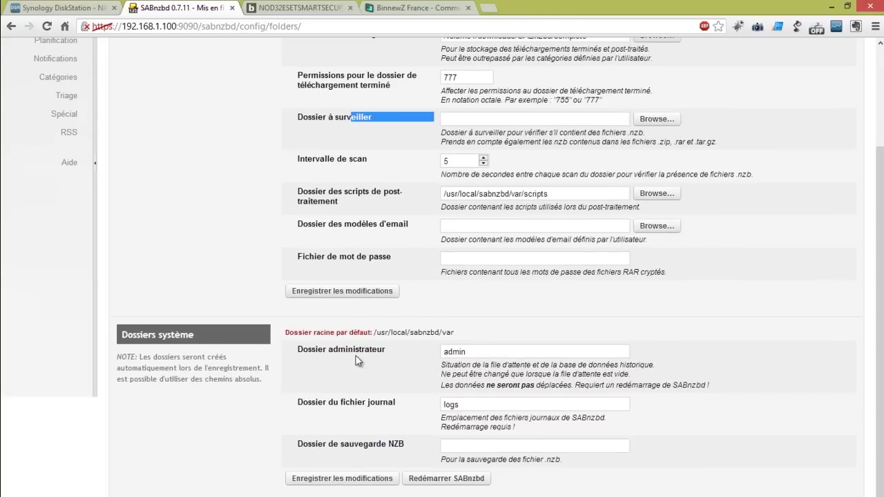
scroll(277, 299, up, 3)
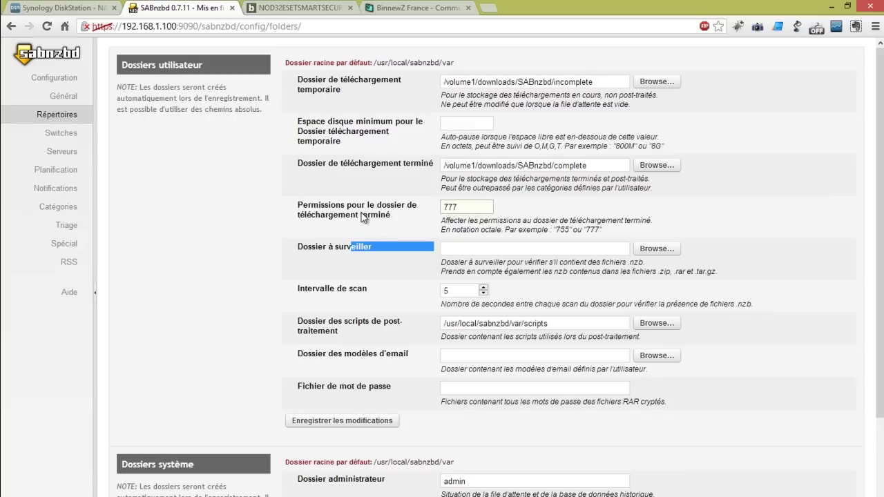
Look through the Switches settings, then go to Planification
click(77, 133)
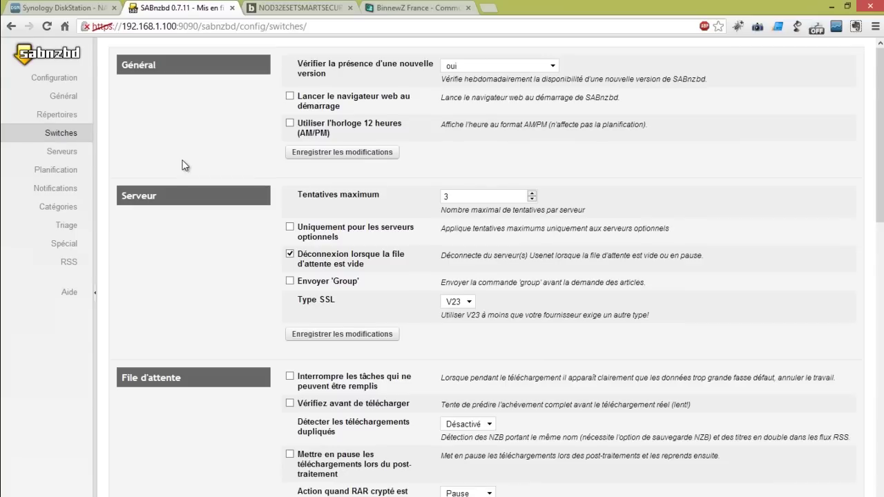
scroll(183, 164, down, 6)
scroll(183, 165, down, 1)
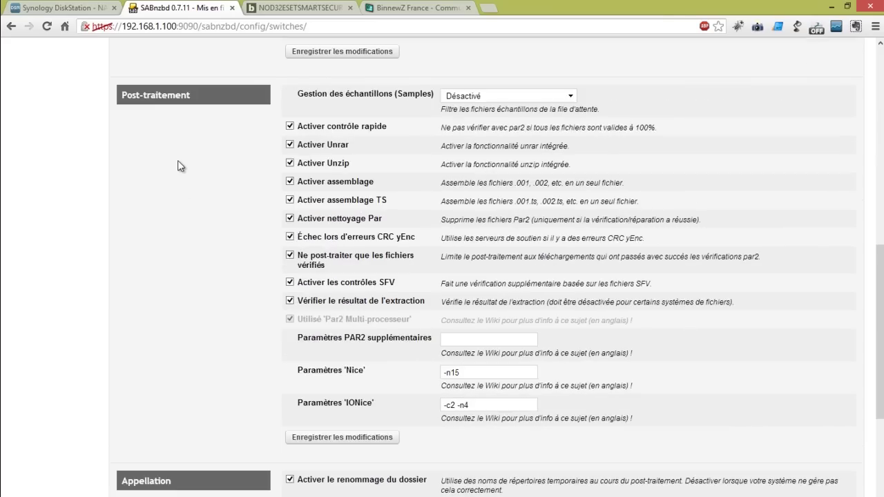
scroll(155, 253, down, 3)
scroll(146, 394, up, 7)
scroll(147, 394, up, 3)
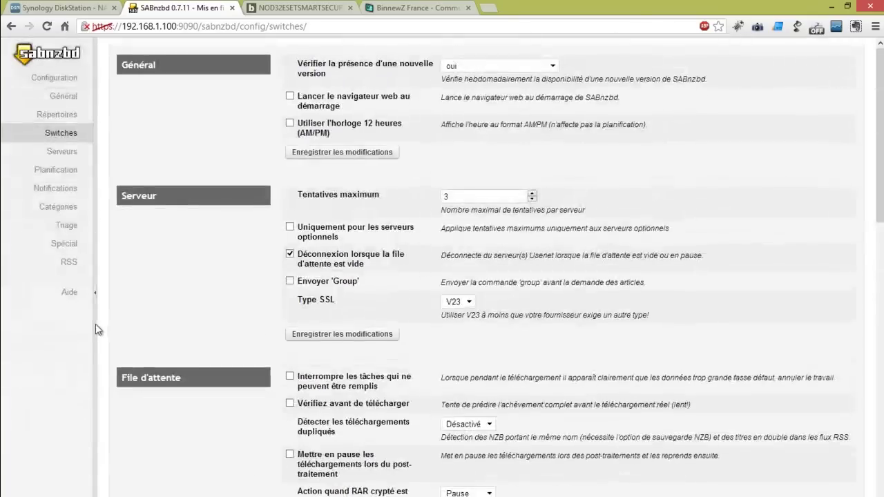
click(78, 173)
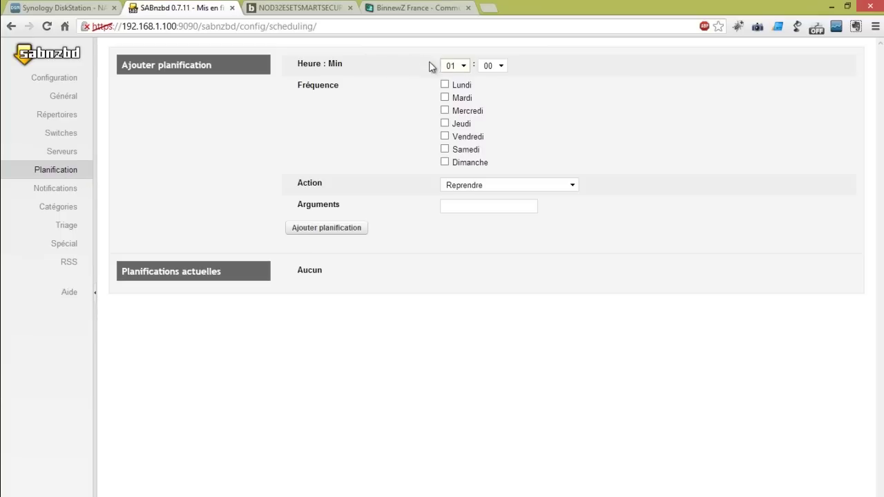
Add a Lundi–Vendredi 00:00 schedule setting the speed limit to 5000
click(464, 66)
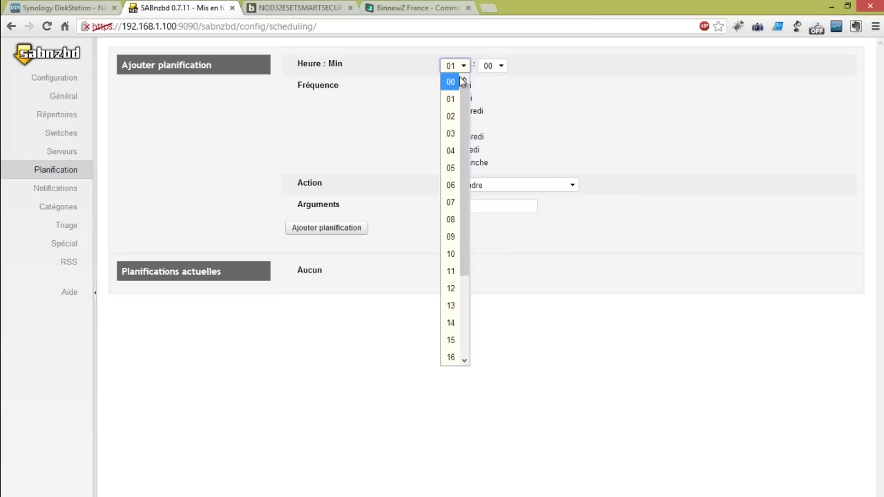
click(459, 78)
click(445, 84)
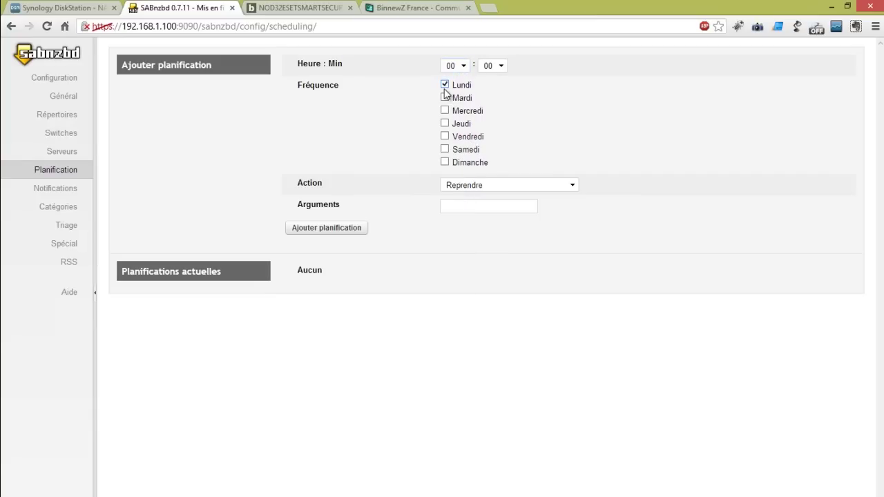
click(444, 98)
click(444, 111)
click(444, 123)
click(445, 136)
click(473, 185)
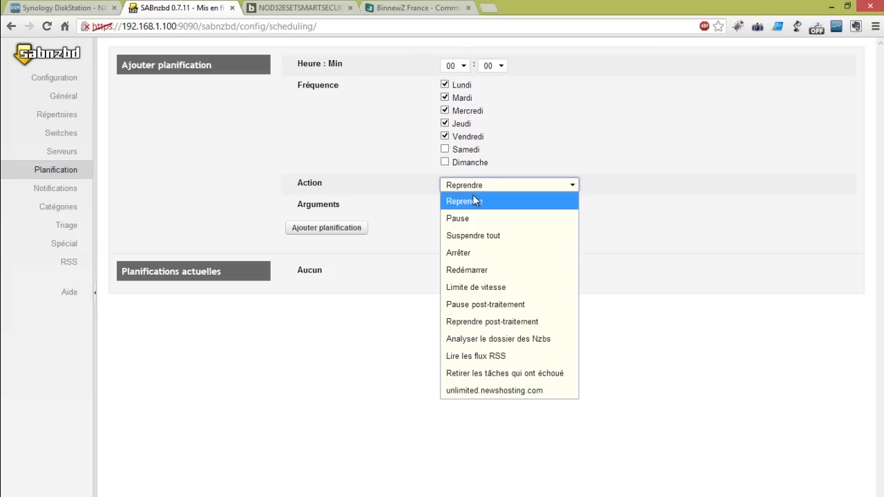
click(492, 287)
click(493, 205)
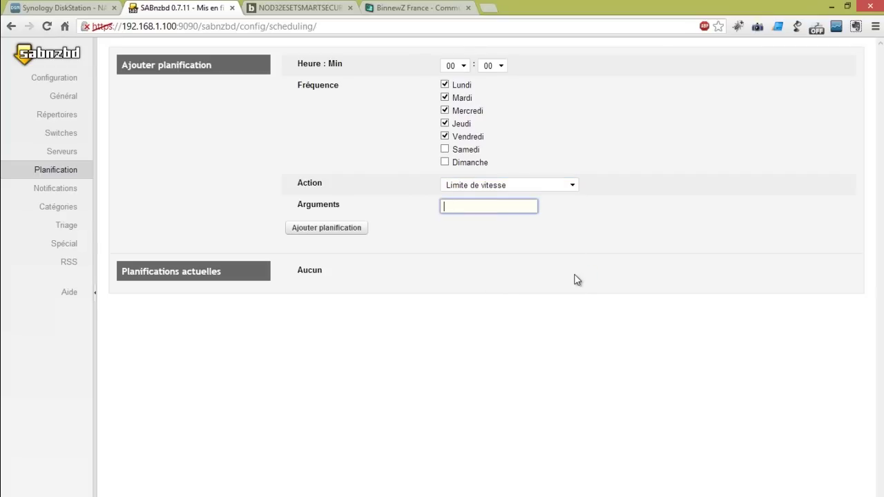
text(5000)
click(354, 230)
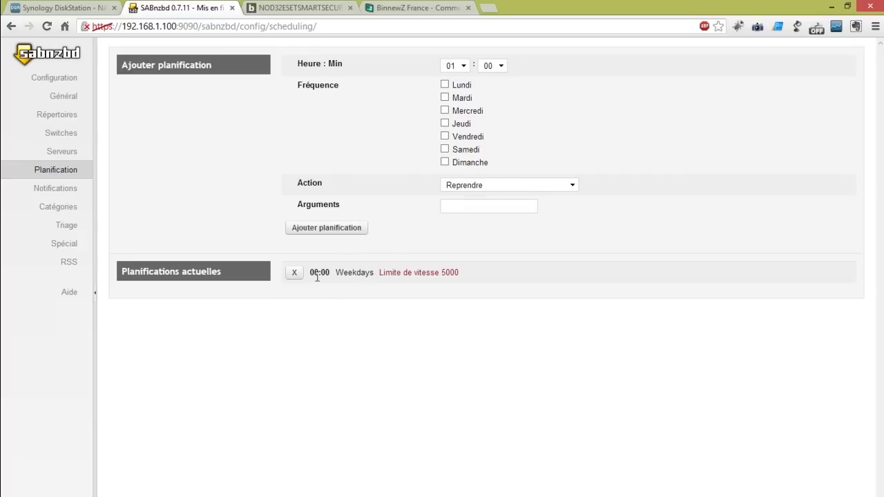
drag(337, 273, 381, 286)
Add a Lundi–Vendredi 16:00 schedule setting the speed limit to 100
click(467, 66)
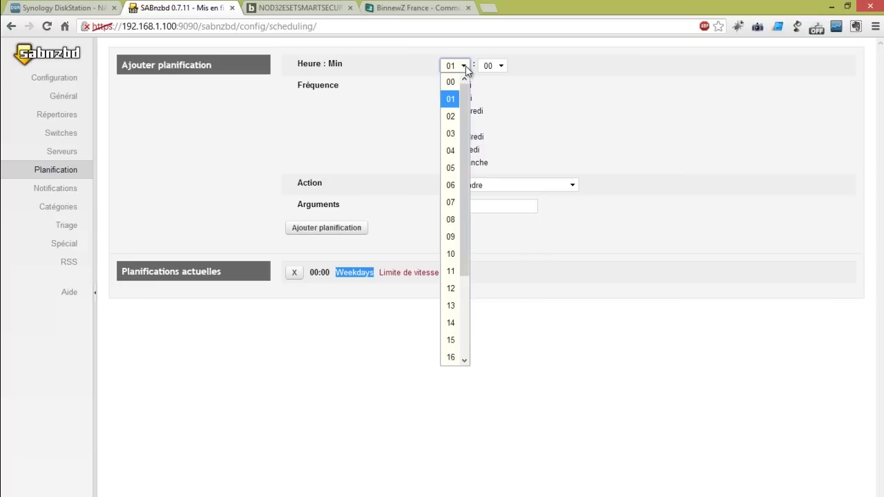
click(450, 357)
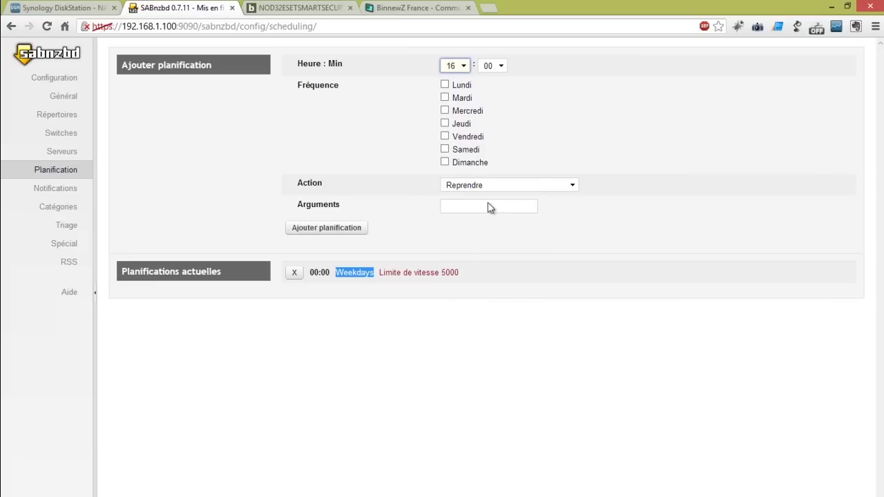
click(445, 84)
click(444, 97)
click(445, 110)
click(445, 123)
click(445, 136)
click(504, 183)
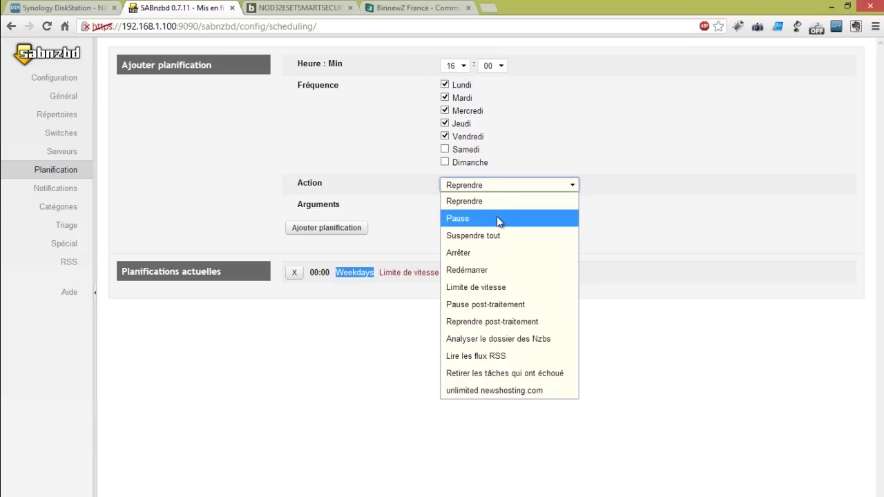
click(496, 286)
click(498, 205)
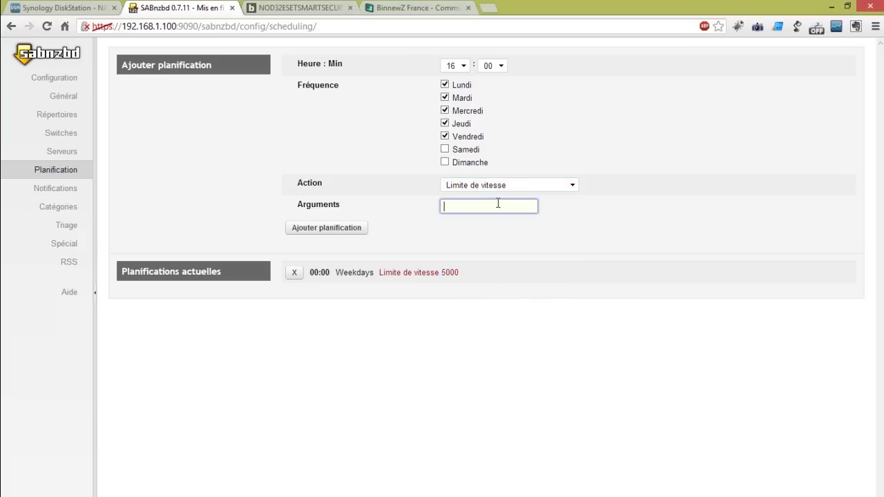
text(100)
click(322, 230)
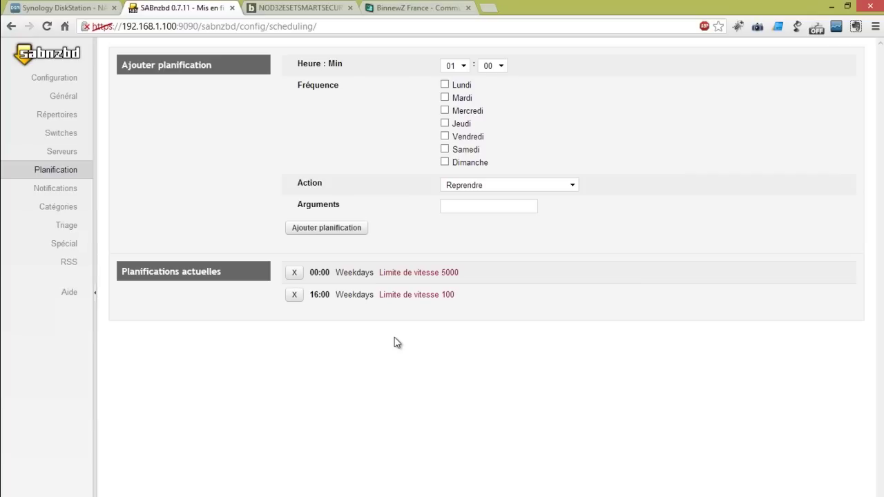
Pick Lire les flux RSS as the scheduled action without adding it, then go to Notifications
click(495, 188)
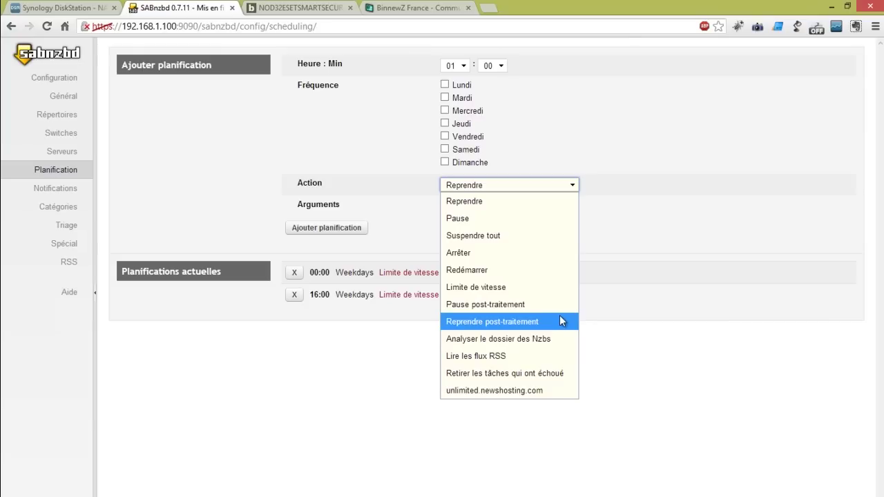
click(519, 356)
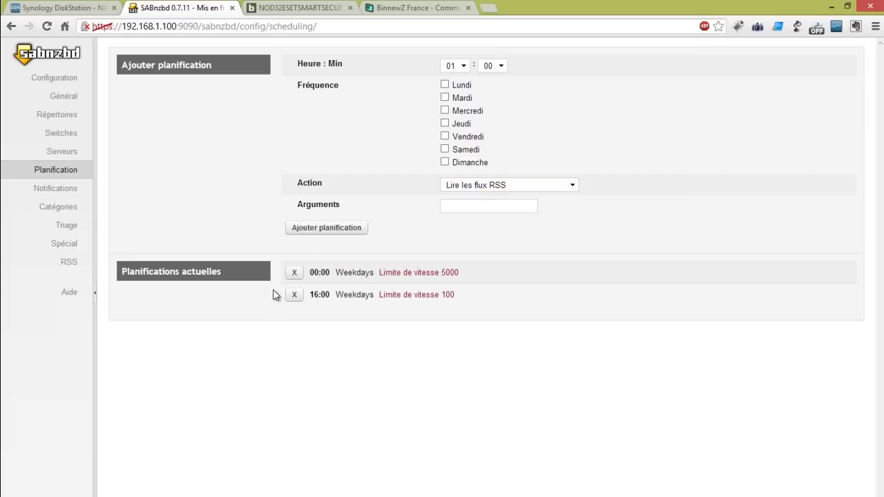
click(67, 192)
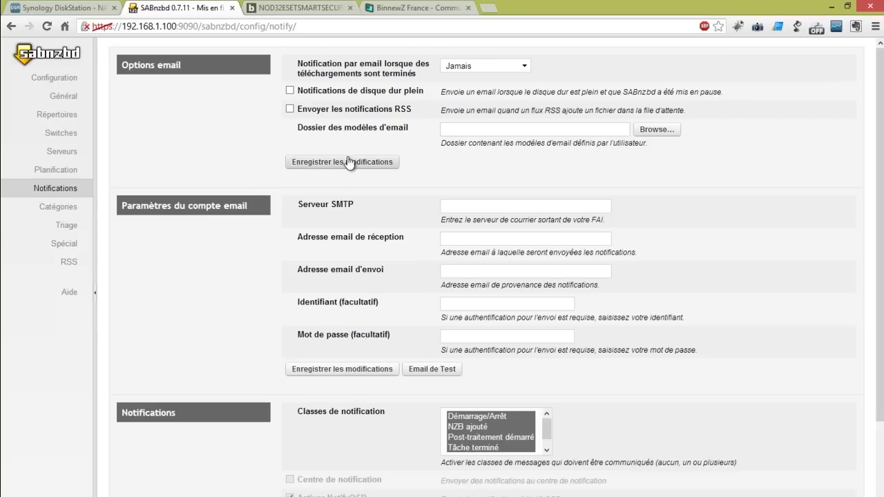
Browse the Catégories, Triage and Spécial settings pages, ending on the RSS page
scroll(387, 221, down, 2)
scroll(276, 262, up, 2)
click(72, 208)
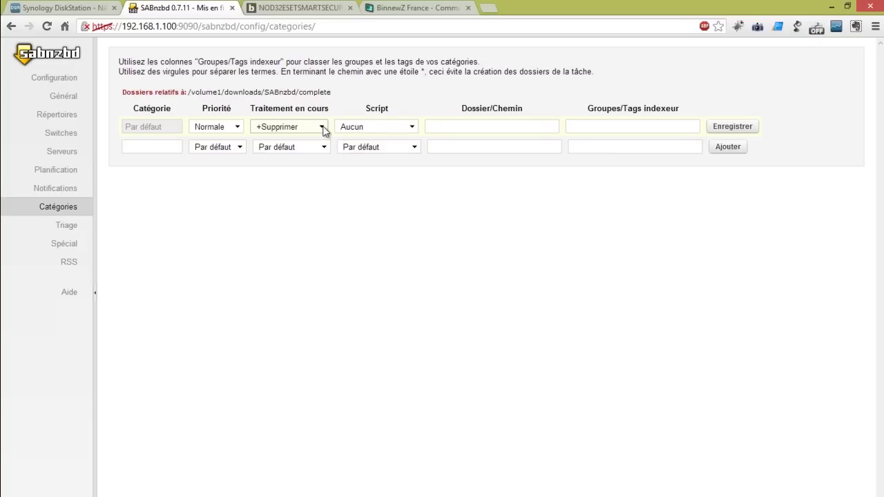
click(74, 233)
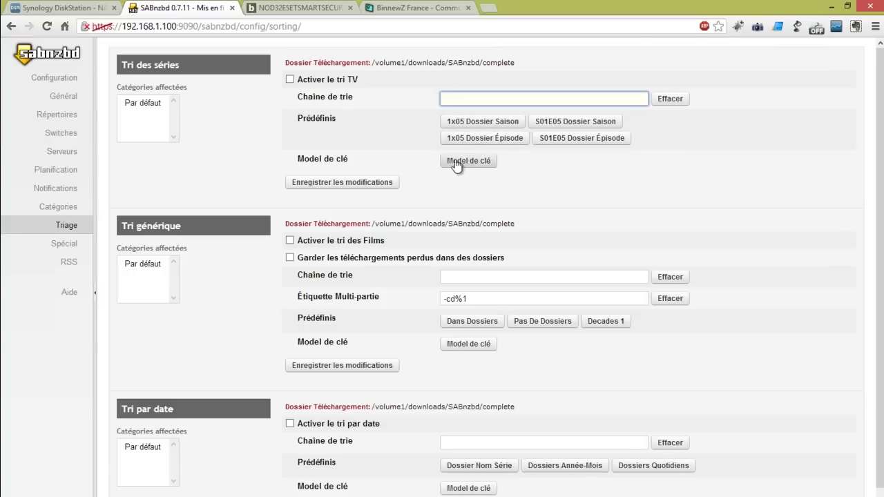
click(75, 248)
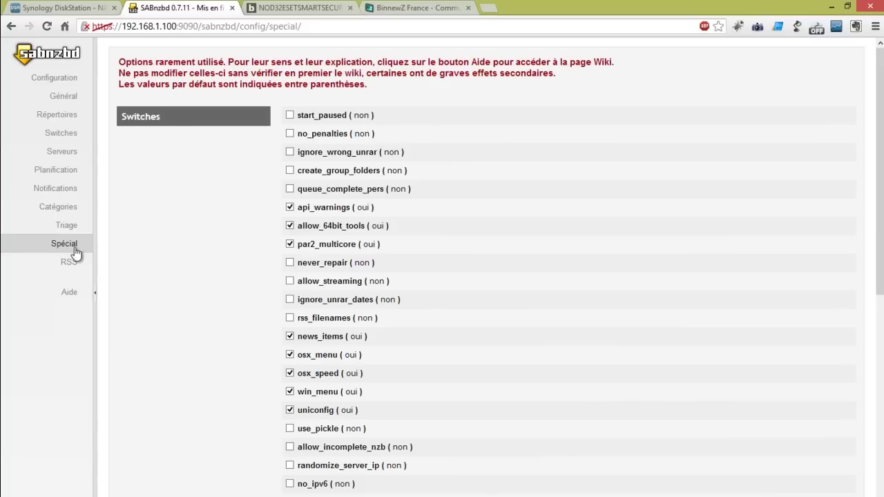
click(69, 263)
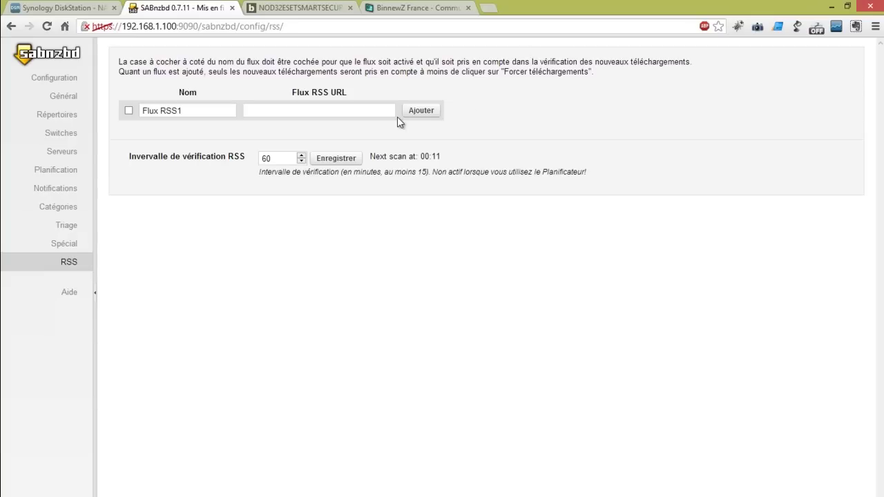
Click into the Flux RSS URL field, then return to the download queue via the sabnzbd logo
click(350, 105)
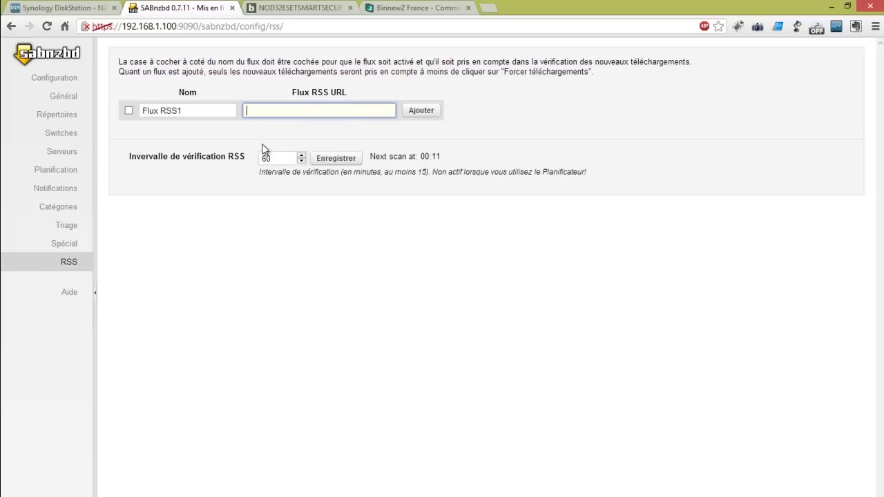
click(58, 60)
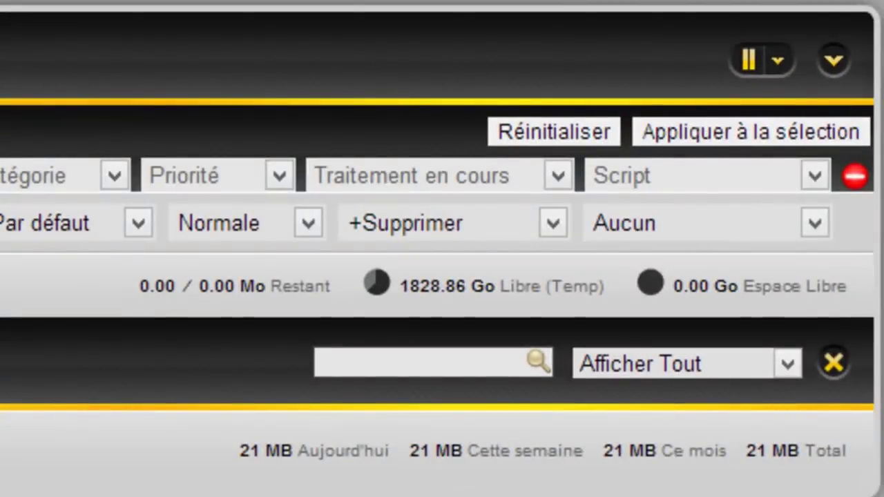
Highlight the 0.00 Go Espace Libre value, then switch to the Synology DiskStation tab
drag(836, 283, 671, 284)
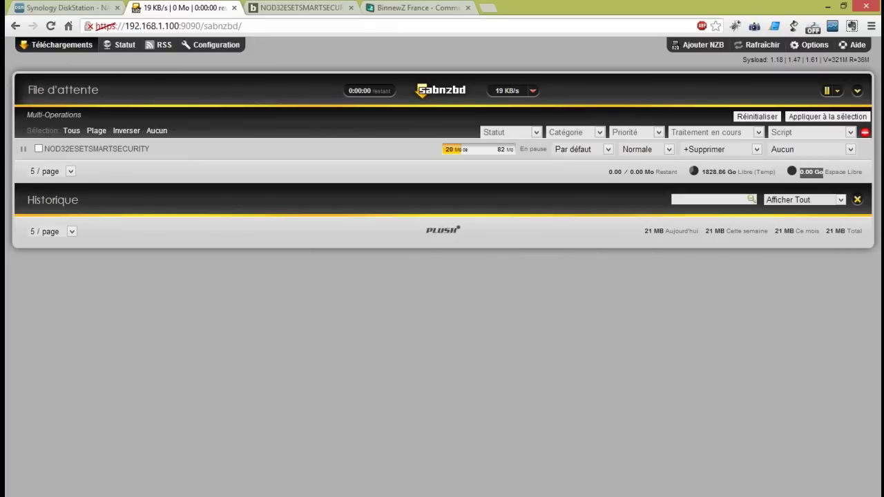
click(88, 7)
Close the DSM menu and Package Center, then open downloads/SABnzbd in File Station
click(451, 69)
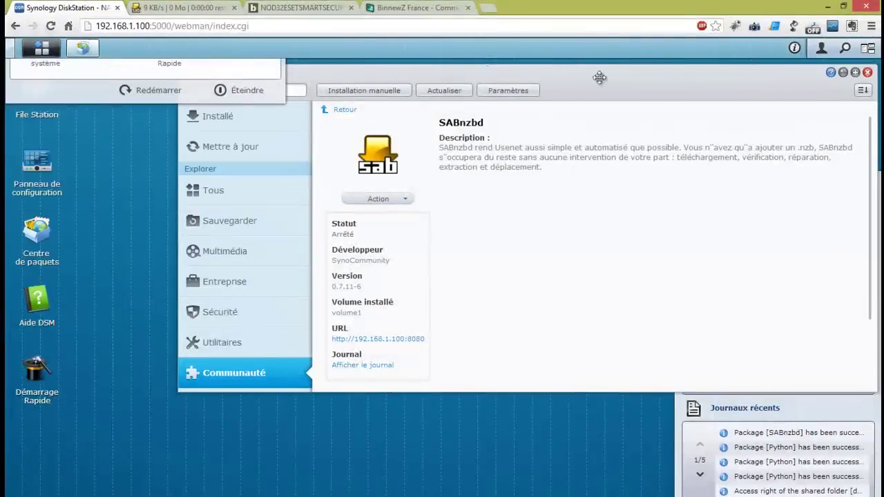
click(867, 73)
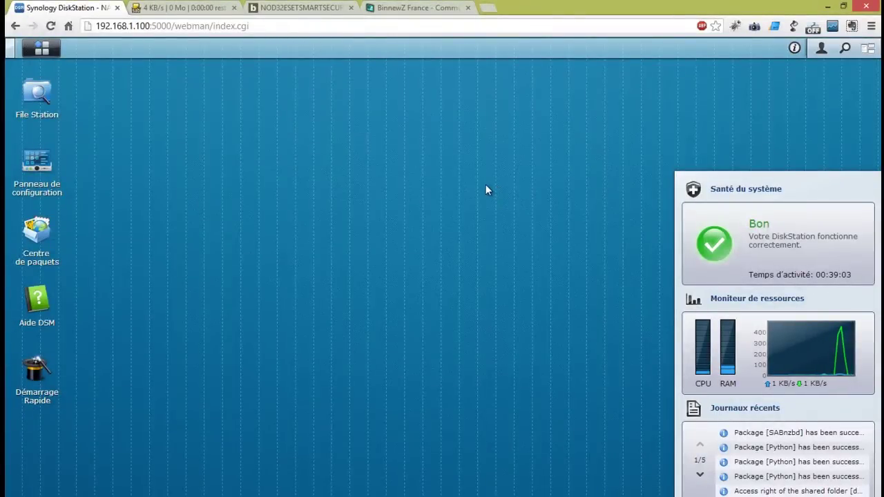
click(39, 100)
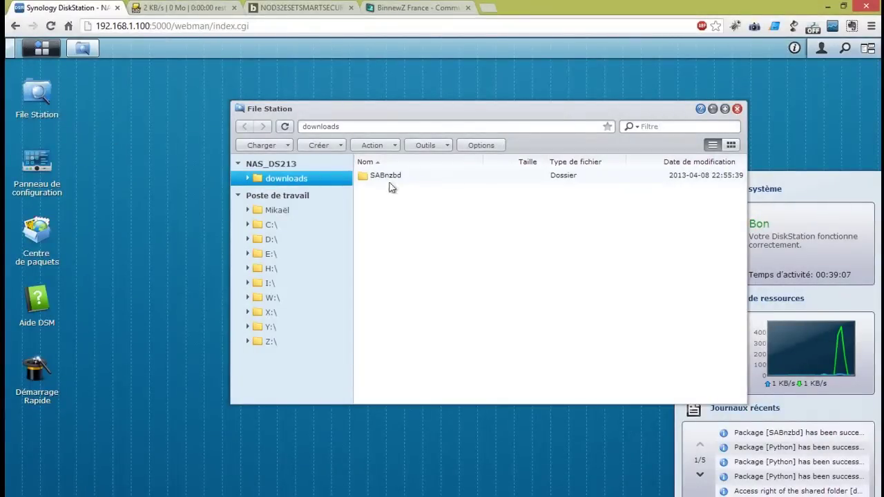
double_click(373, 177)
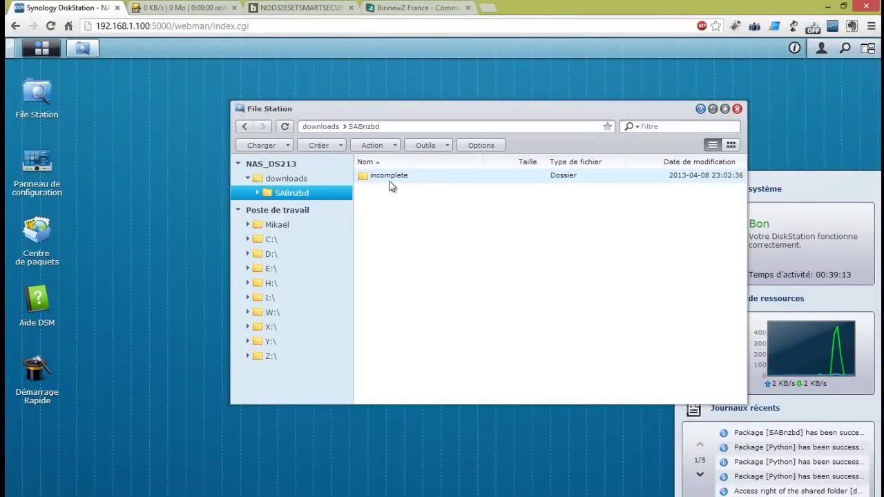
Create a complet folder inside SABnzbd from the folder tree
right_click(392, 214)
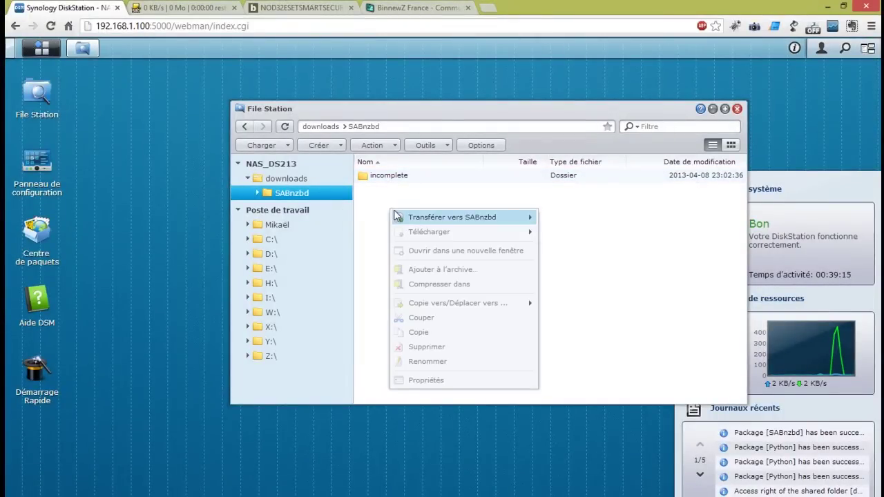
click(258, 192)
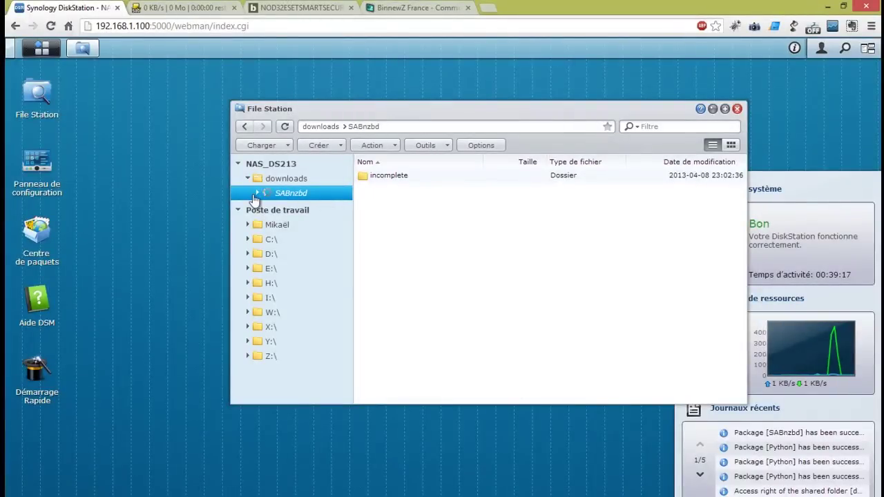
right_click(283, 198)
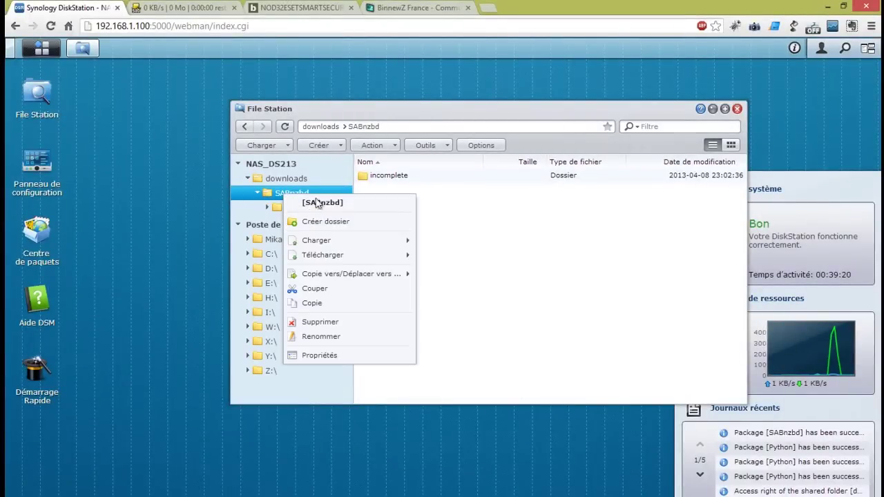
click(339, 223)
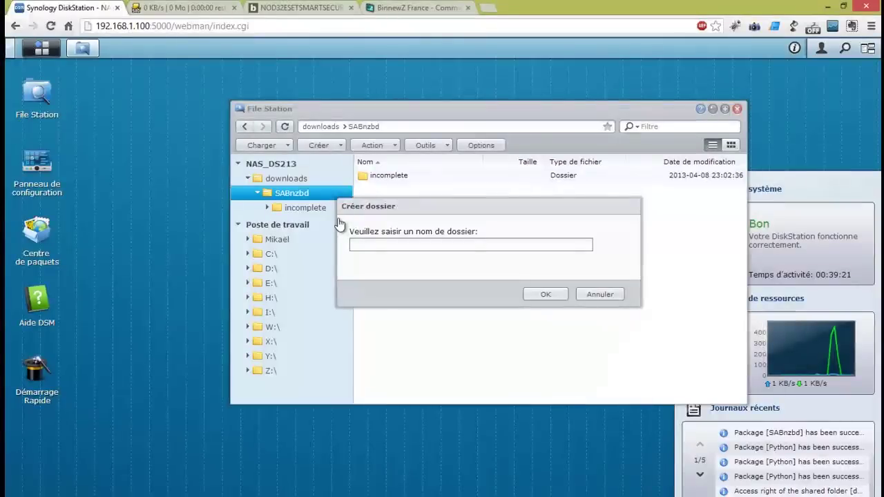
text(complet)
key(Return)
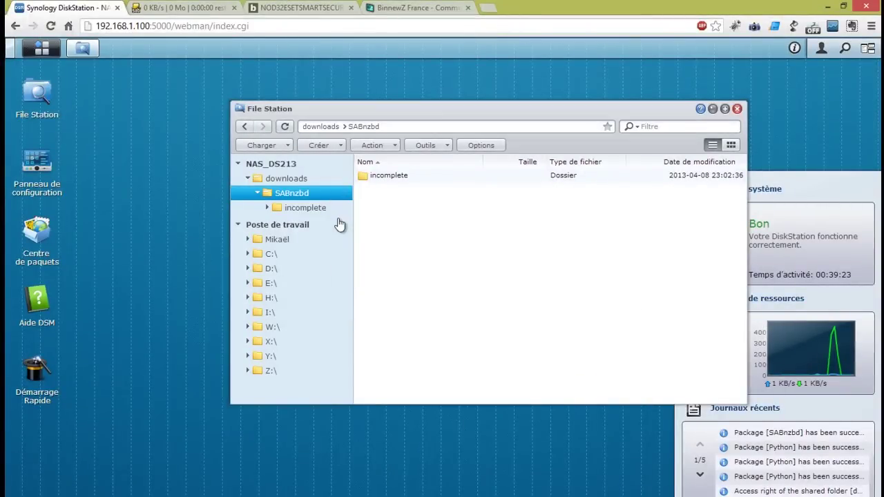
Create the nzb2download folder inside SABnzbd and open it
drag(399, 198, 407, 226)
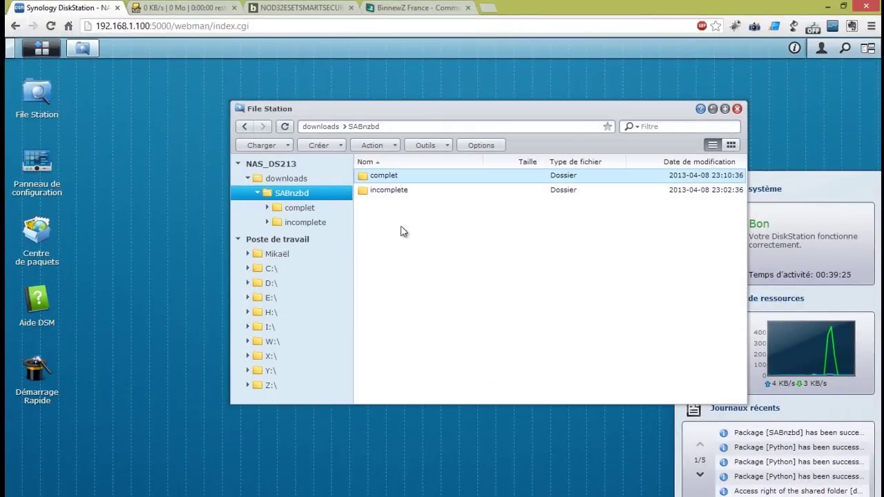
right_click(407, 226)
mouse_move(436, 239)
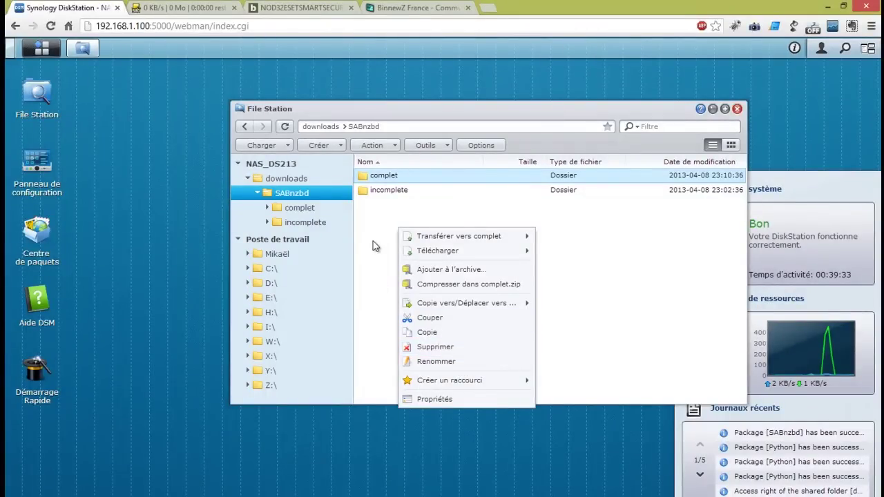
right_click(299, 195)
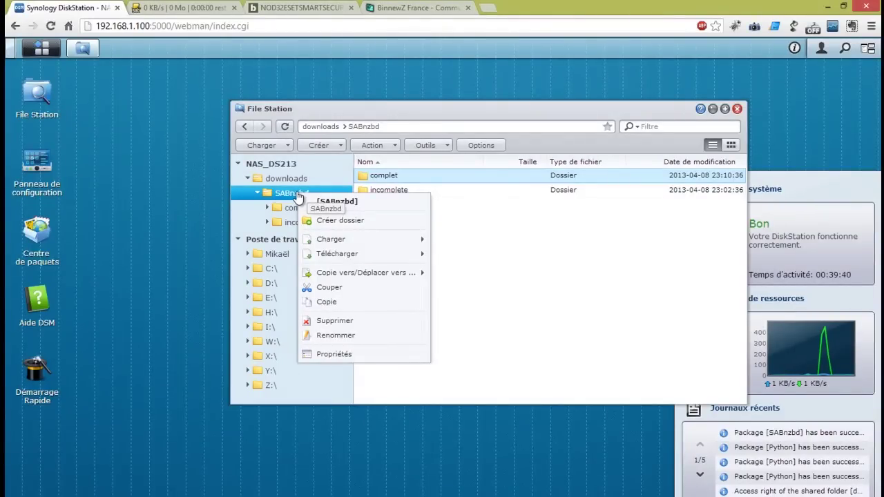
click(369, 220)
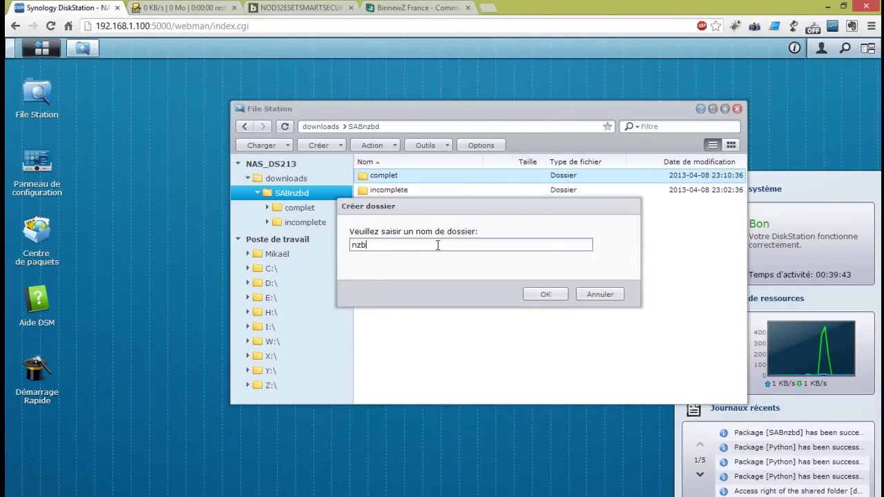
text(2download)
key(Return)
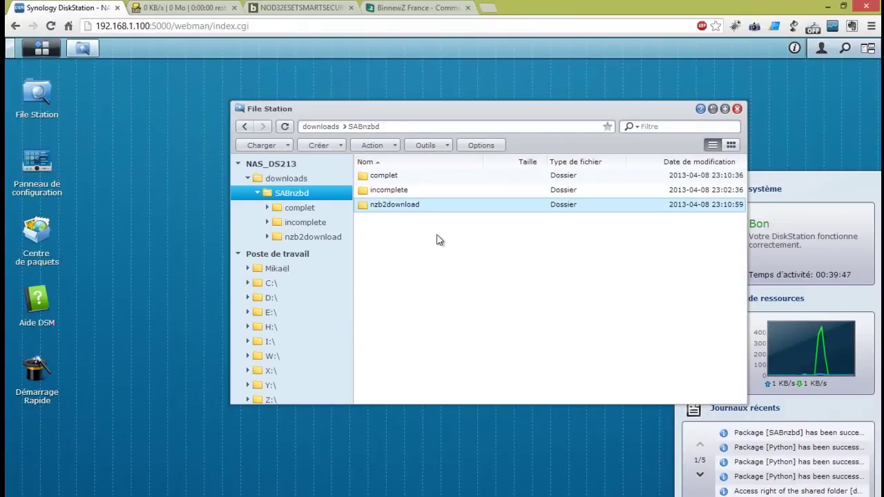
double_click(422, 205)
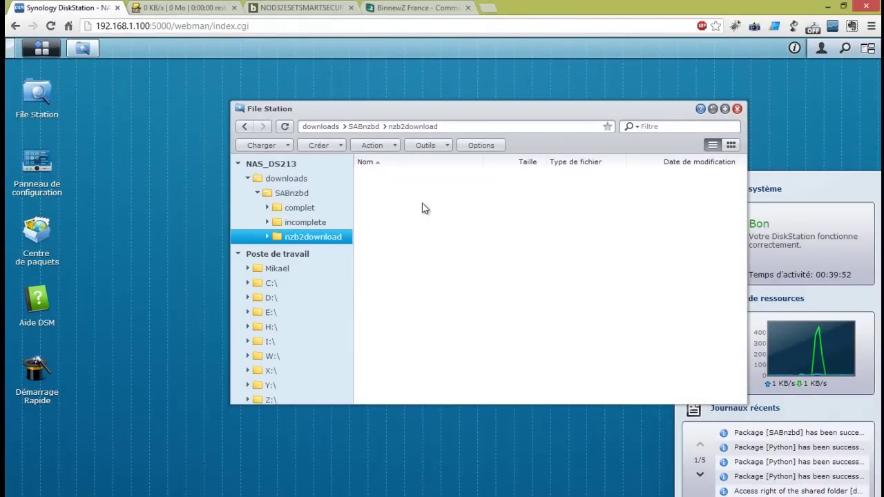
click(300, 8)
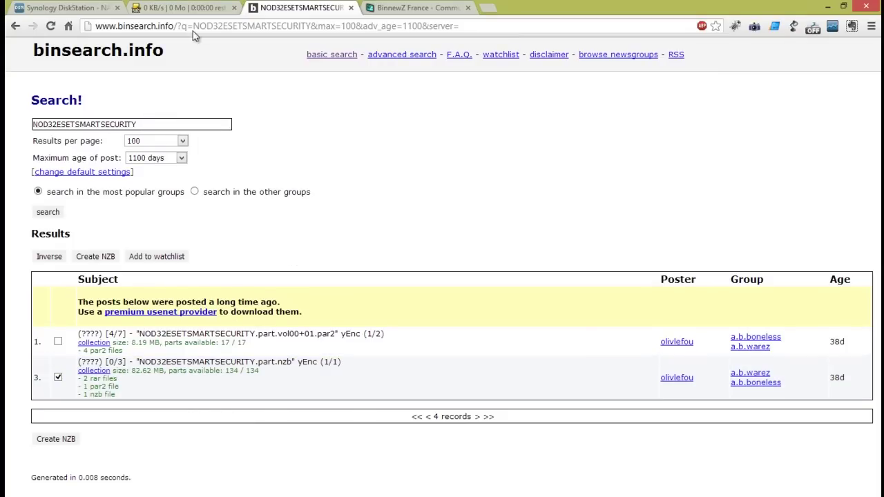
click(171, 9)
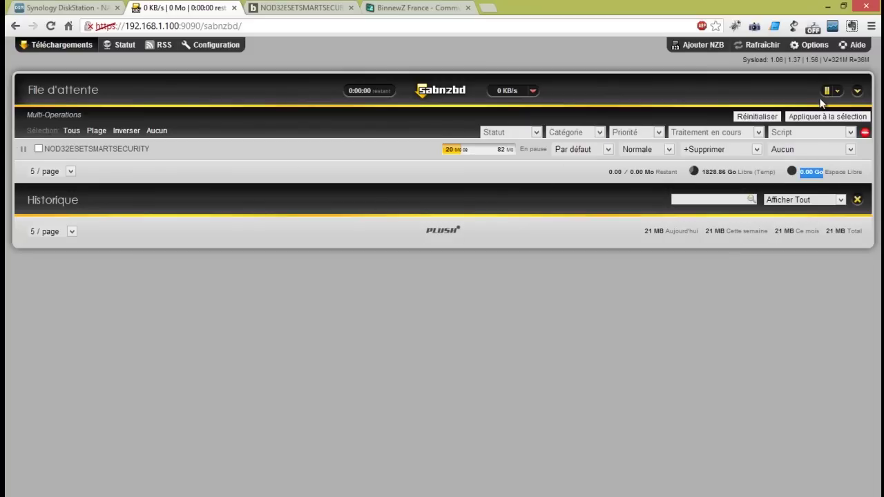
click(703, 46)
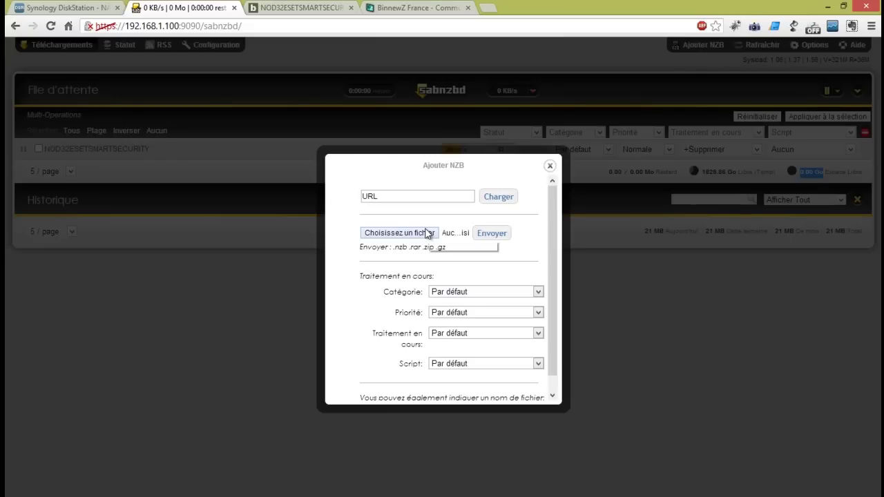
click(550, 165)
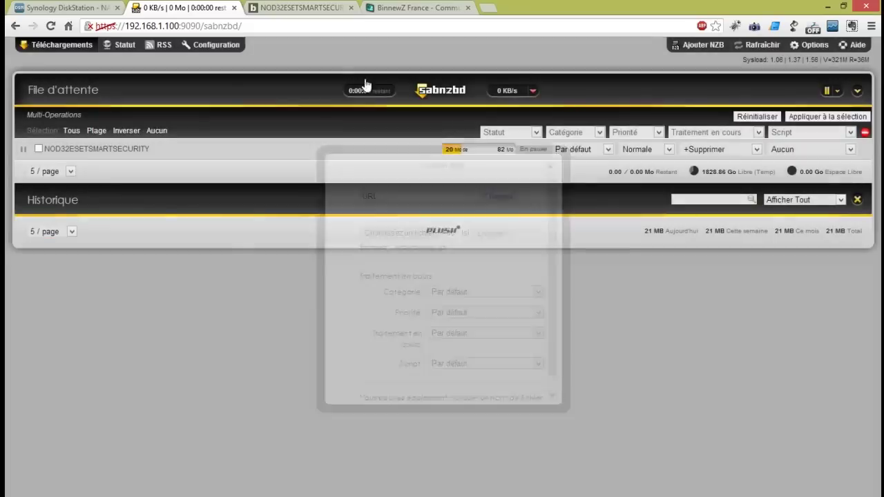
click(81, 8)
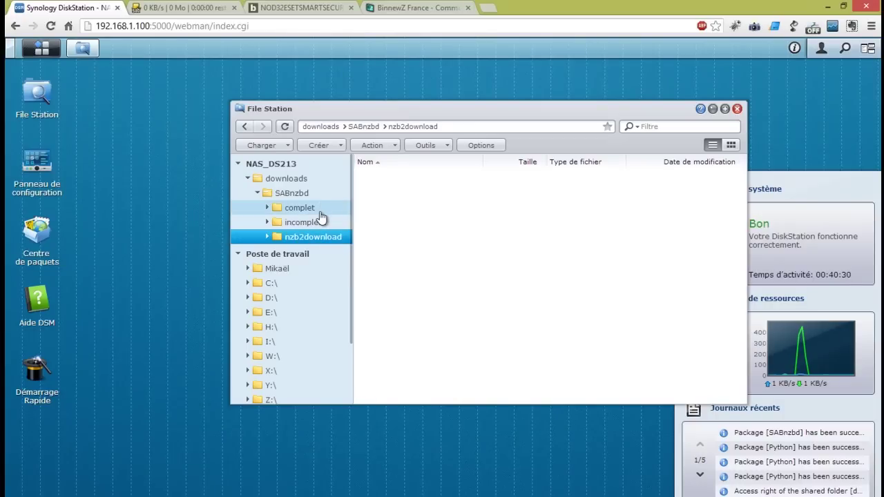
In SABnzbd's Répertoires settings, set the completed-download folder to /volume1/downloads/SABnzbd/complet
click(187, 7)
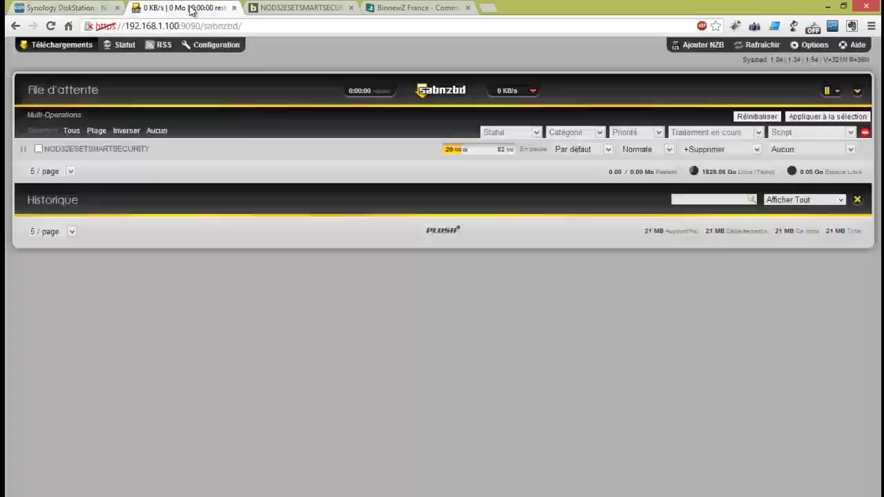
click(217, 46)
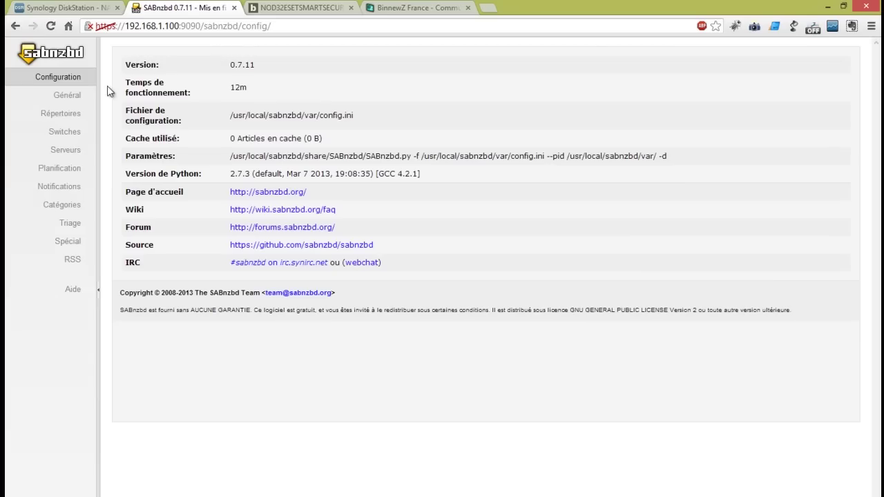
click(71, 115)
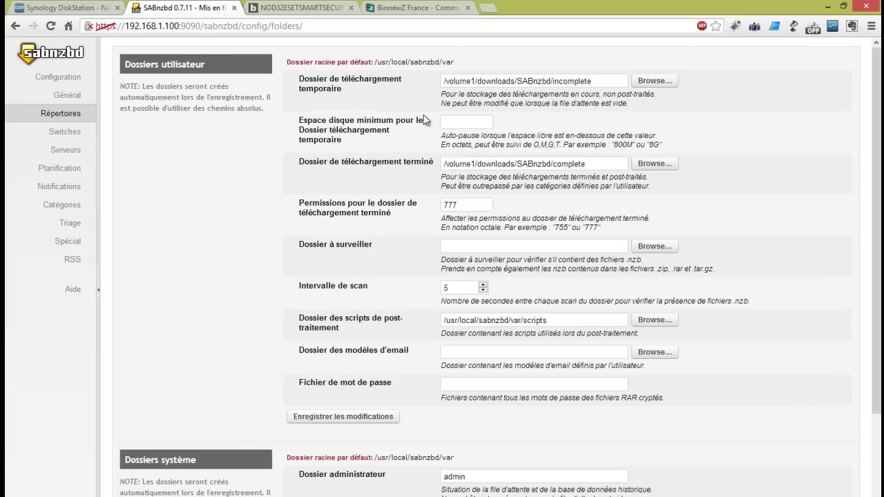
click(600, 167)
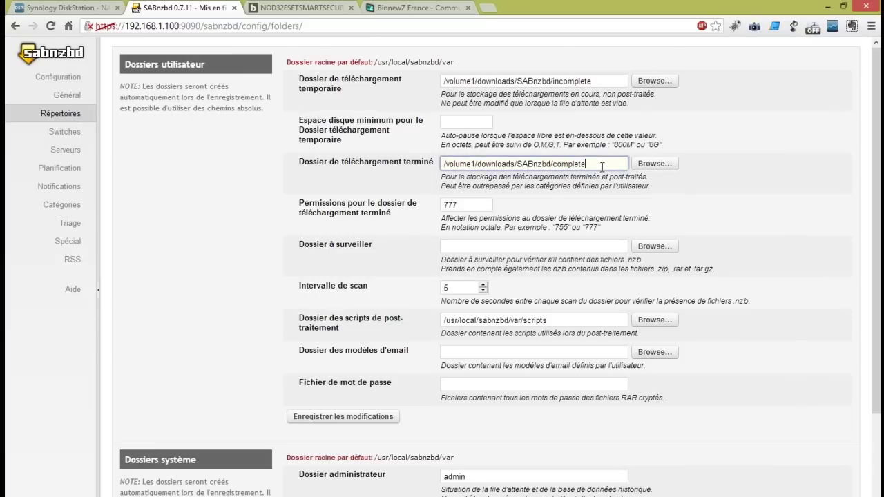
drag(584, 164, 433, 166)
click(652, 163)
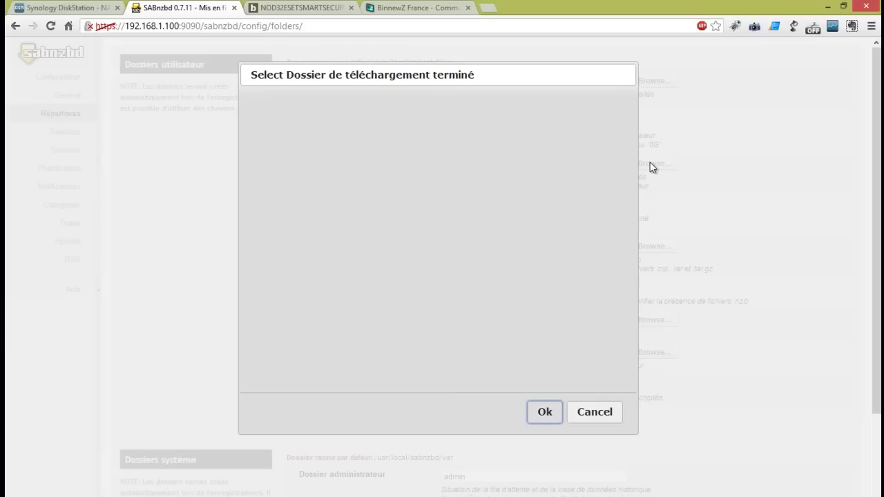
click(304, 147)
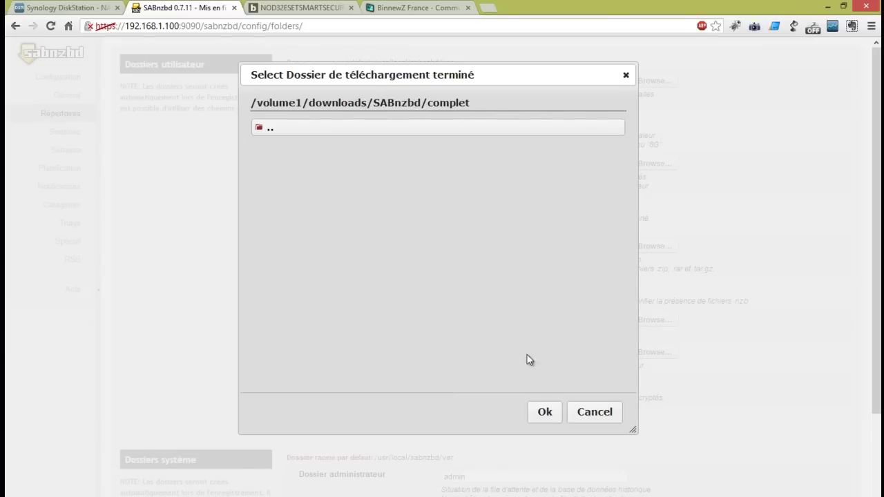
click(544, 412)
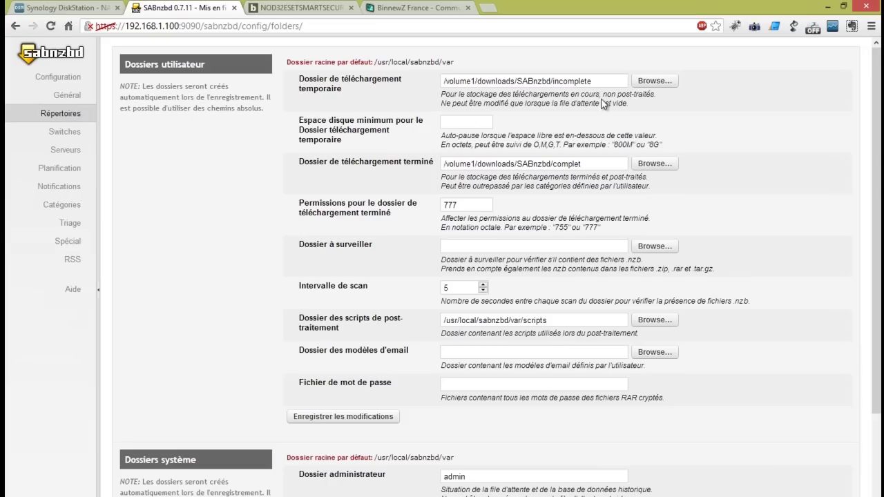
Keep the temporary download folder as incomplete through its folder picker
click(639, 82)
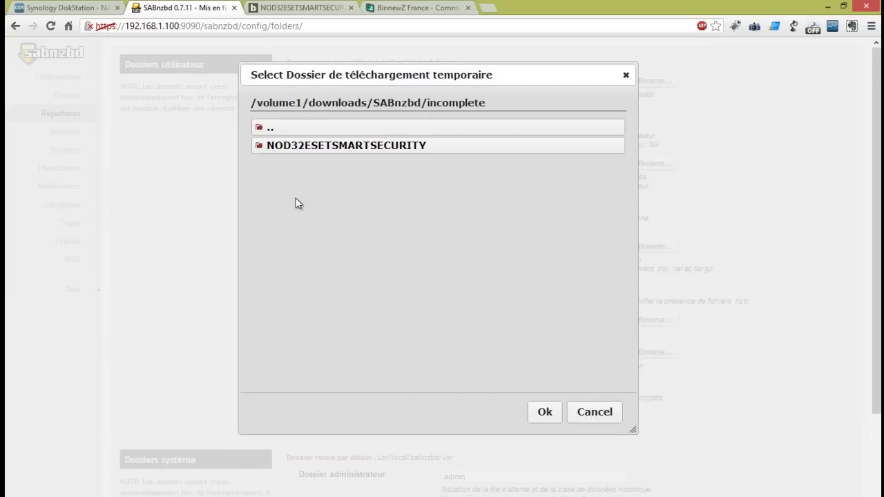
click(267, 131)
click(296, 163)
click(543, 411)
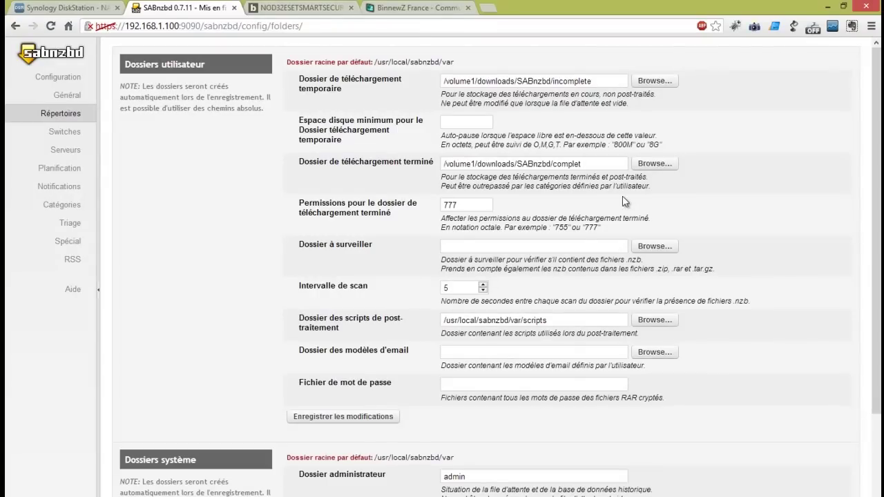
click(472, 250)
Set the watched folder to /volume1/downloads/SABnzbd/nzb2download
click(654, 246)
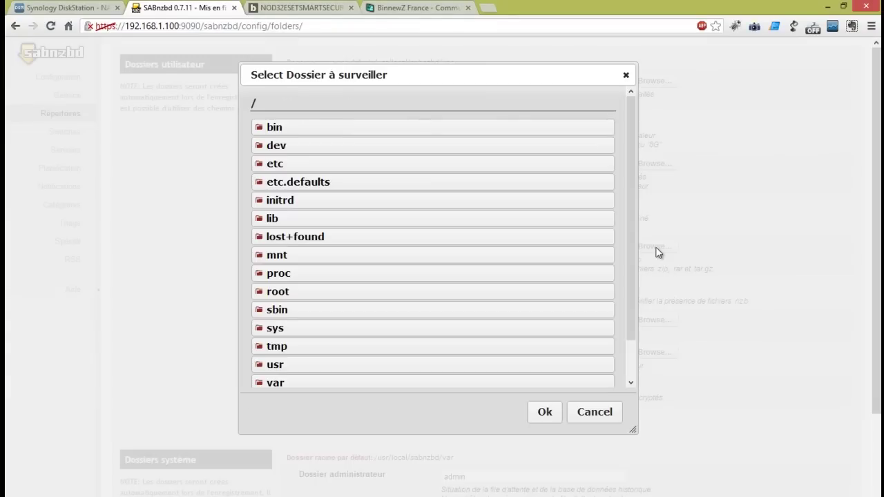
scroll(308, 218, down, 3)
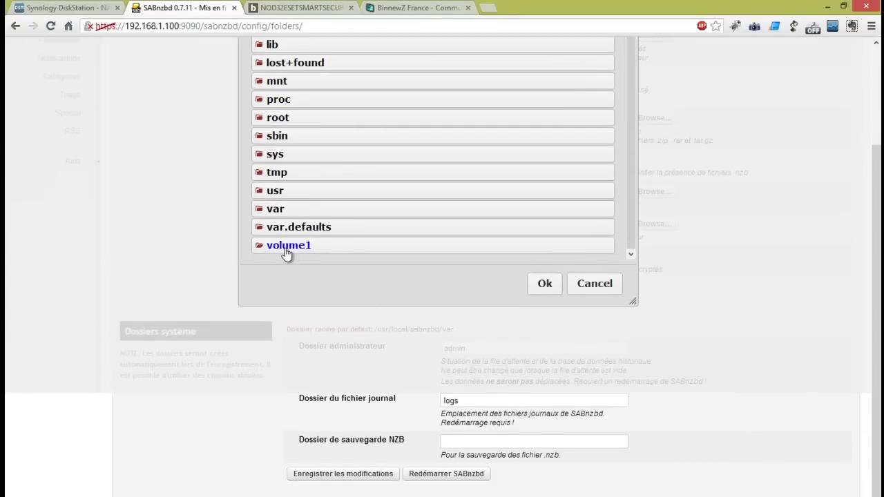
click(287, 253)
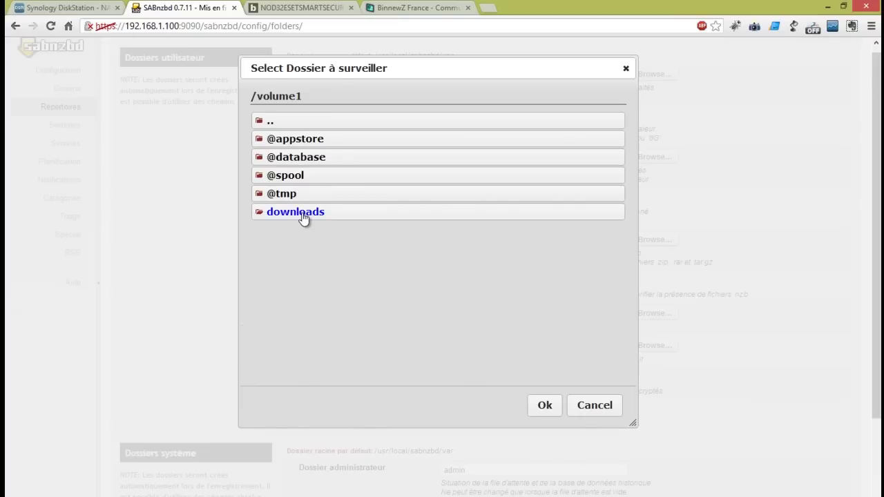
click(305, 213)
click(311, 142)
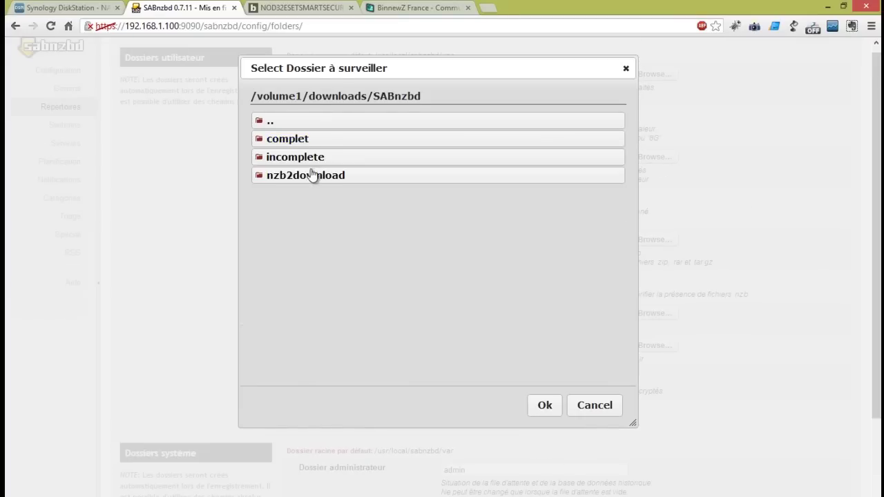
click(299, 178)
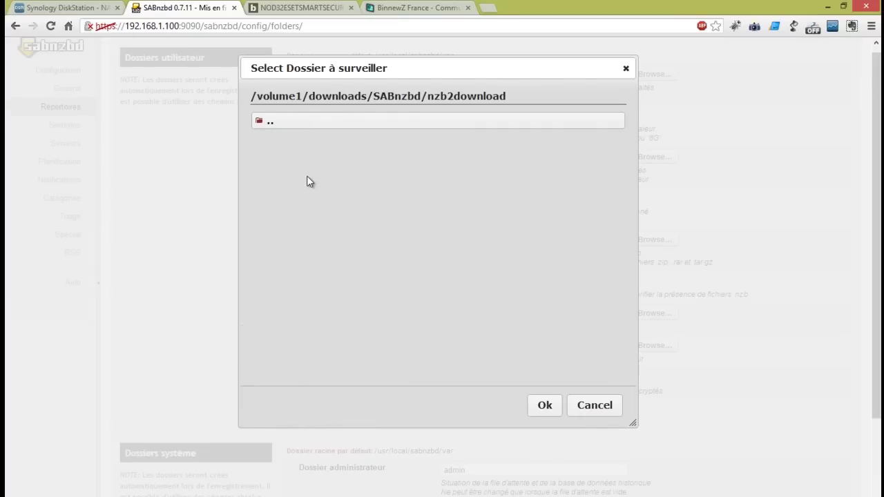
click(543, 405)
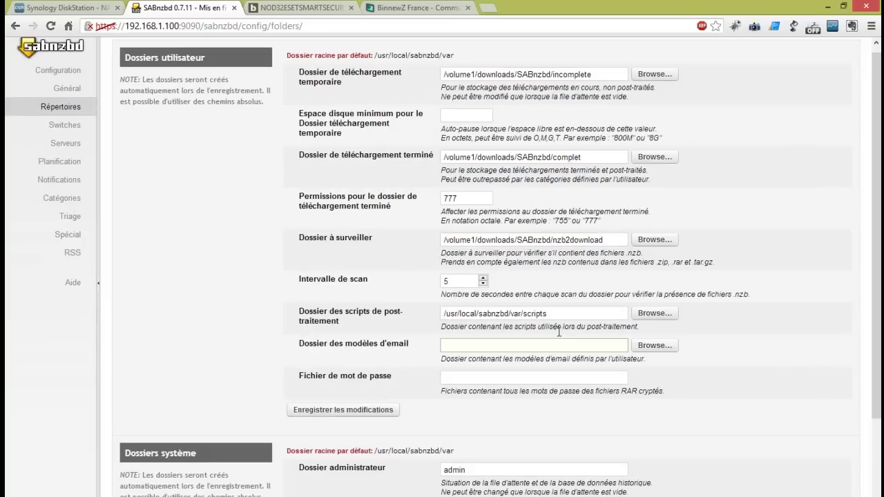
Change the scan interval to 30 seconds, save the changes, and return to the queue
double_click(463, 279)
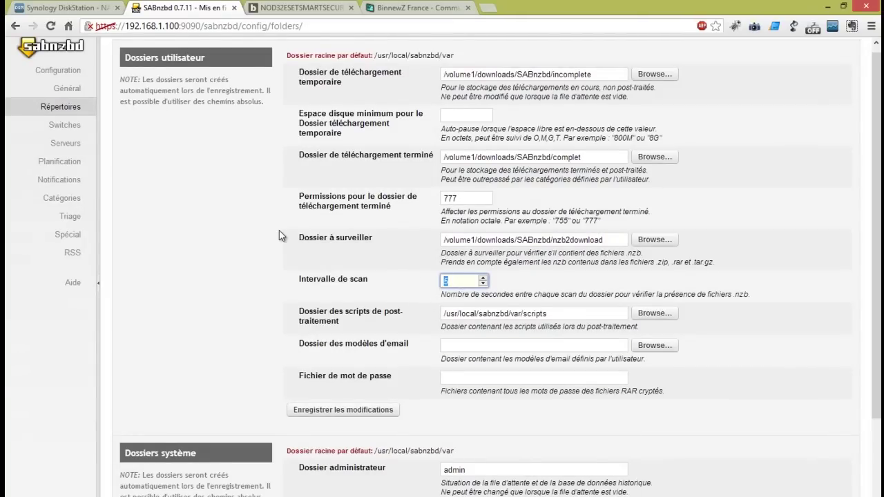
text(30)
scroll(632, 260, down, 3)
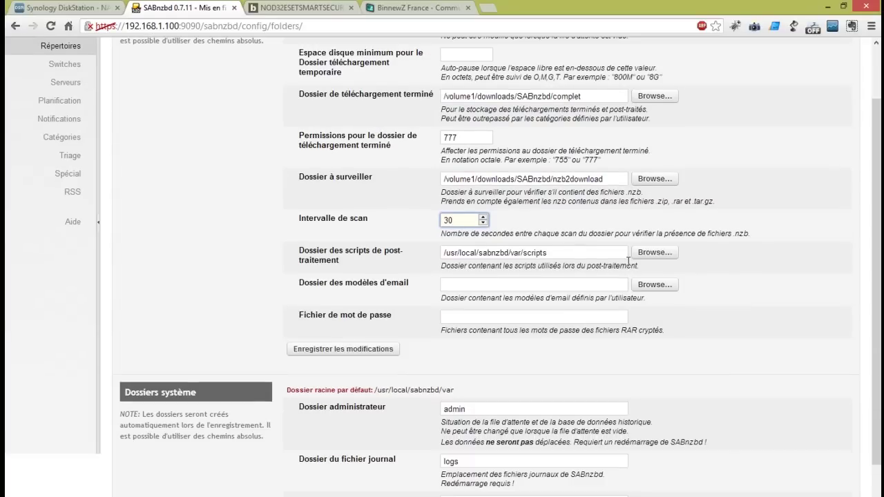
scroll(262, 393, down, 1)
click(347, 288)
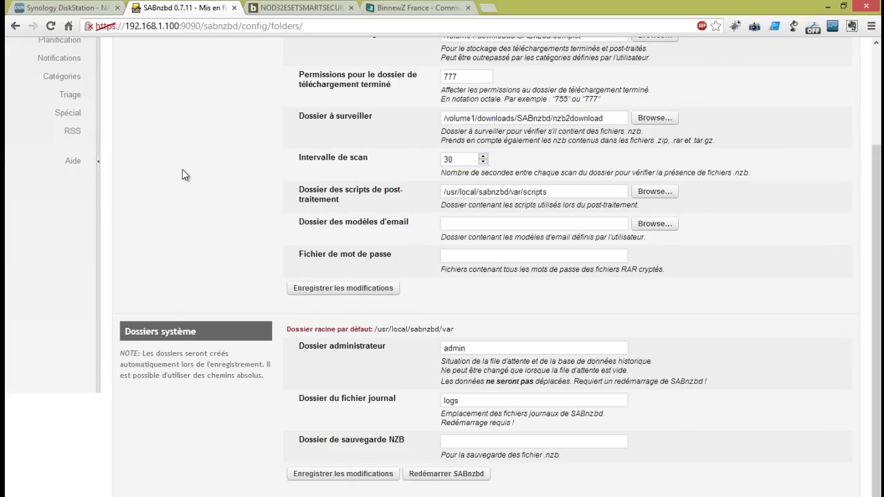
scroll(183, 169, up, 3)
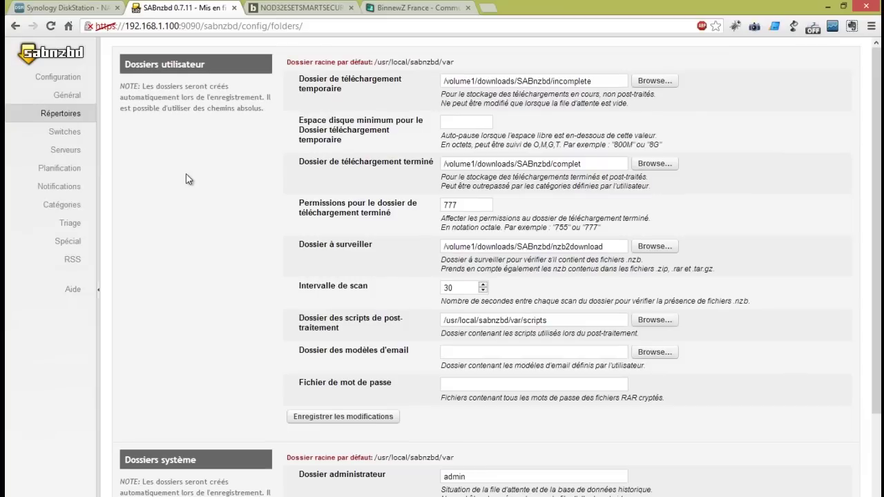
click(52, 57)
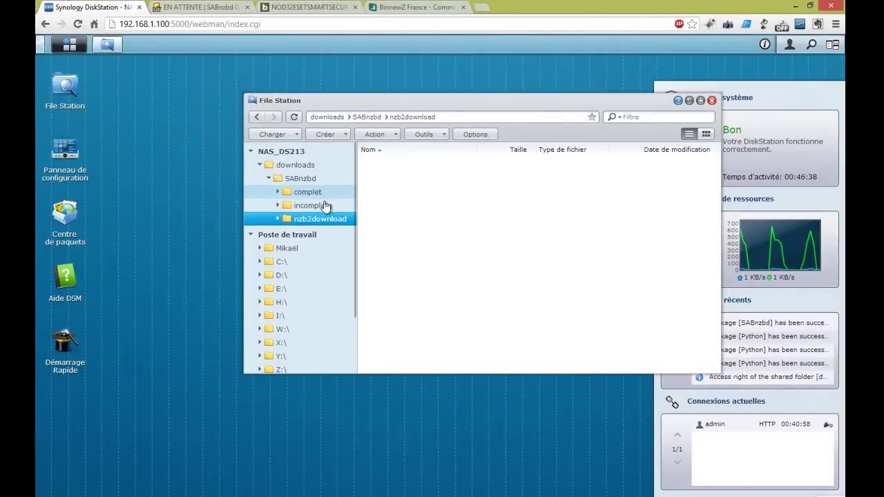
Open complet/NOD32ESETSMARTSECURITY to view its files, then open the empty nzb2download folder
click(313, 196)
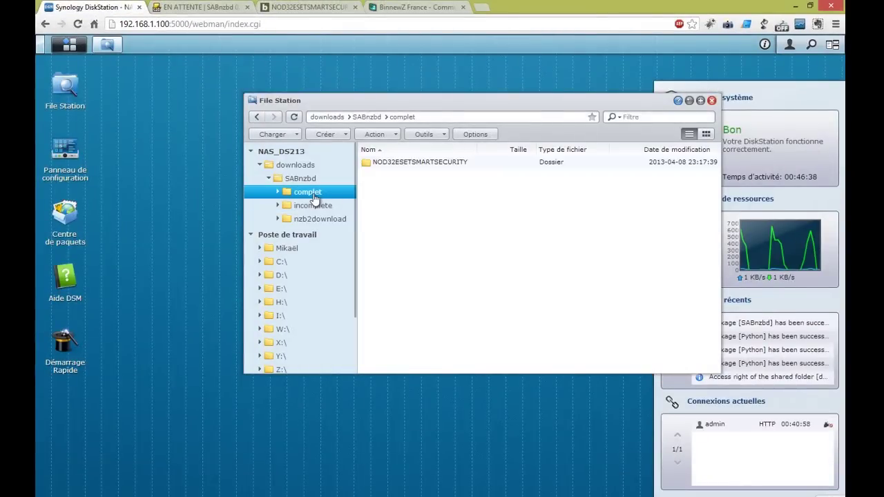
double_click(394, 165)
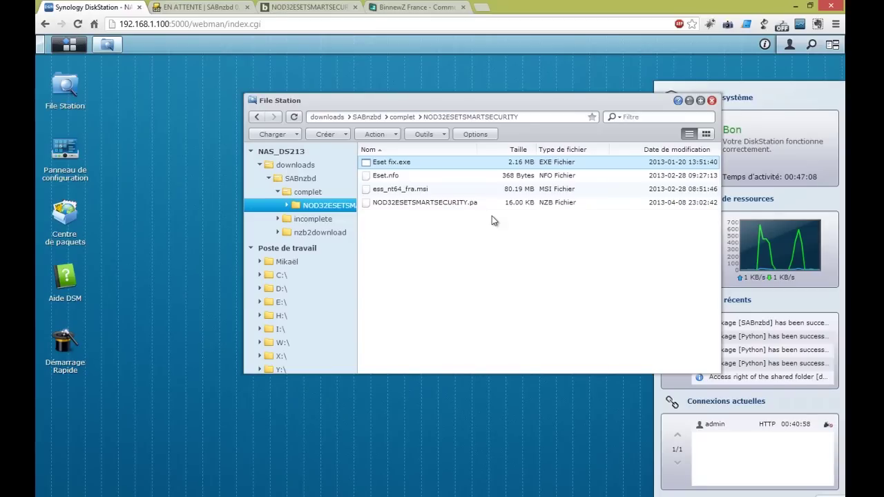
click(331, 235)
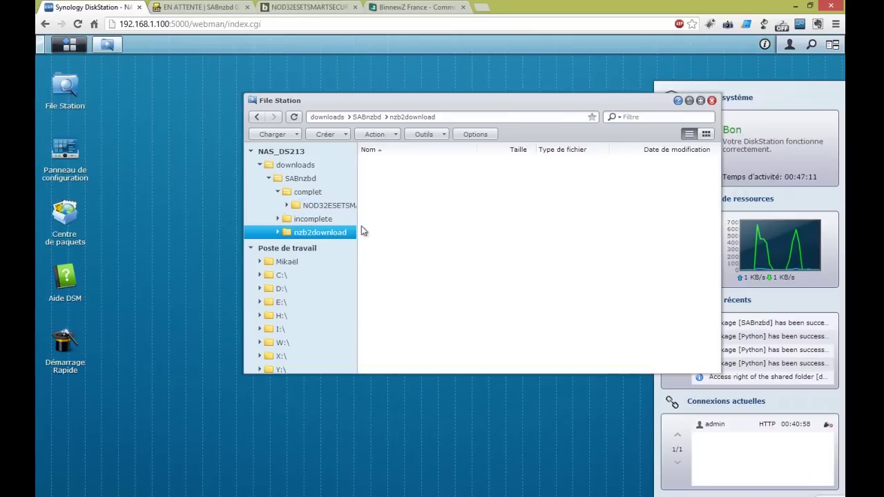
Copy the '2BrightSparks SyncBackPro v6 3 13 0' file name from the BinnewZ listing
click(400, 8)
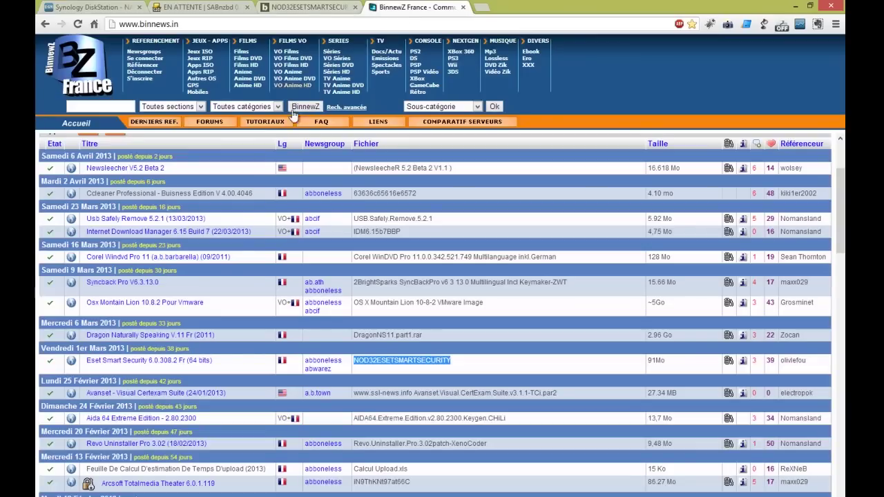
scroll(242, 237, up, 1)
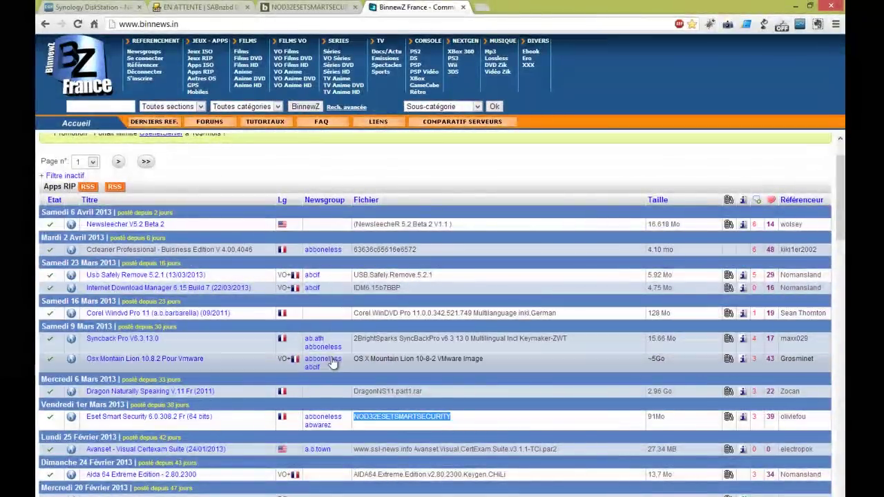
double_click(375, 338)
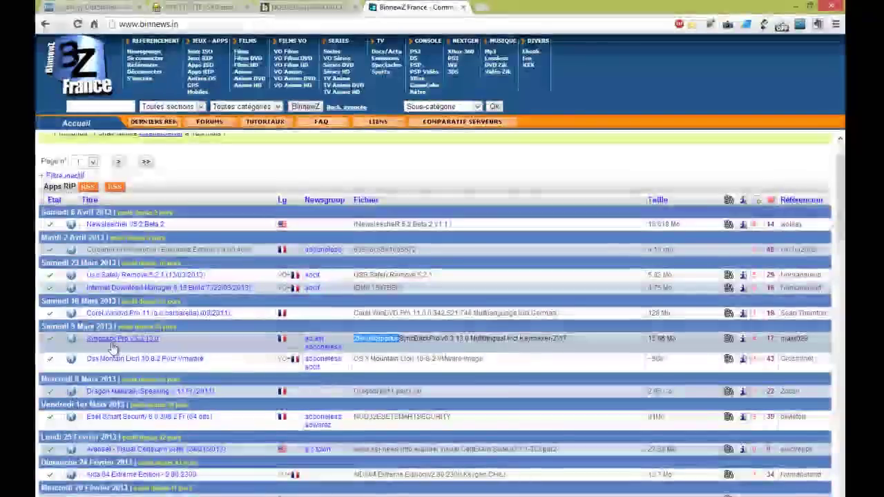
drag(569, 338, 354, 339)
right_click(359, 339)
click(374, 349)
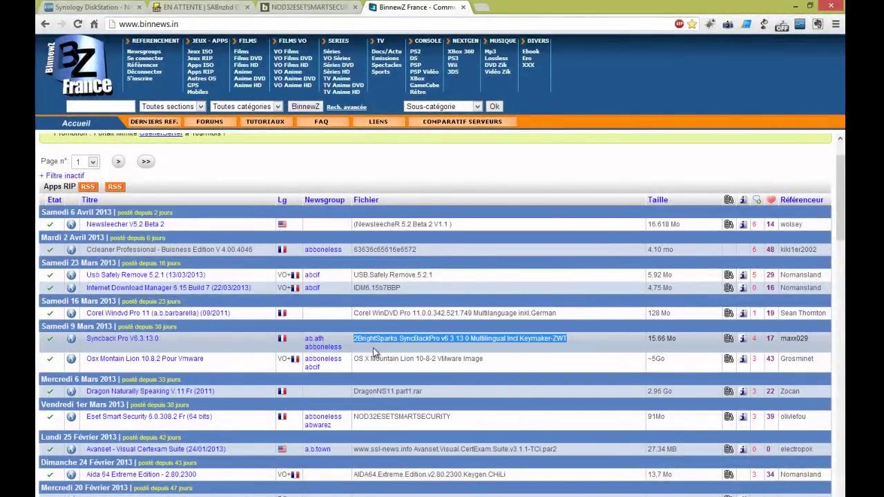
On binsearch, select the old NOD32 search text to replace it
click(307, 7)
drag(174, 113, 92, 118)
right_click(90, 117)
Paste the SyncBackPro name, search, tick the single 19.91 MB result and create its NZB
click(130, 198)
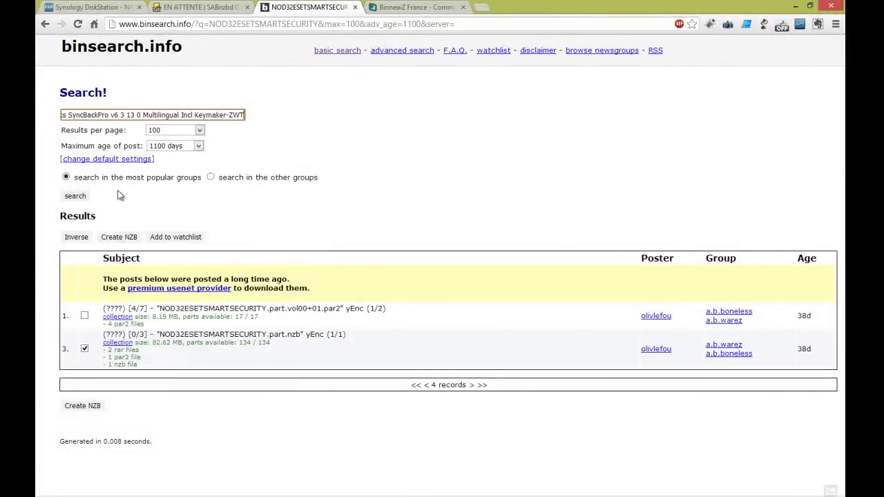
click(83, 195)
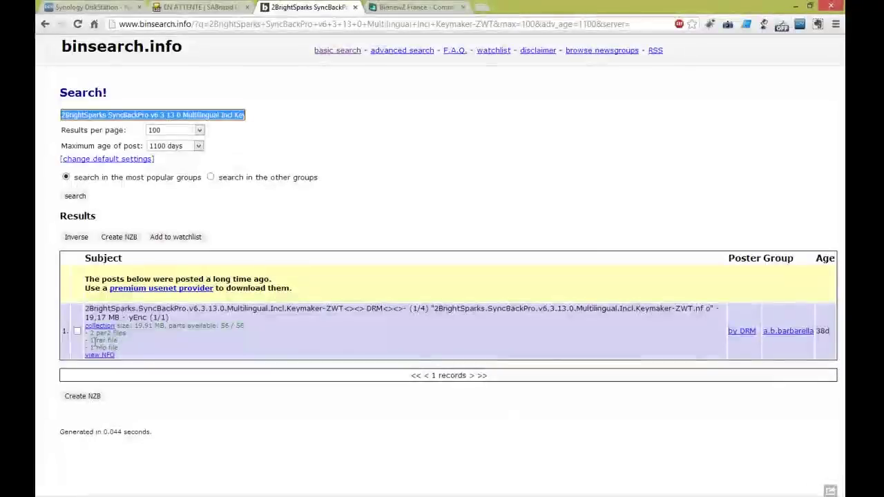
click(77, 330)
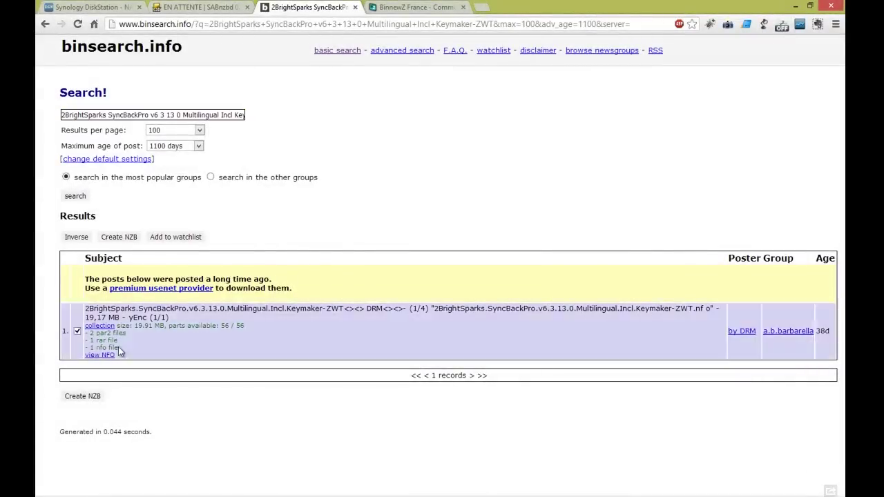
click(83, 395)
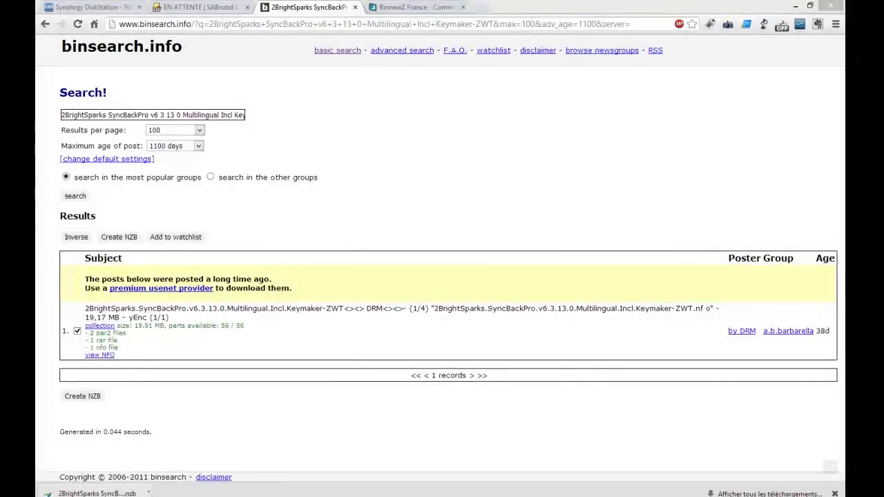
In Windows Explorer, browse to \\192.168.1.100 > downloads > SABnzbd > nzb2download
key(super+e)
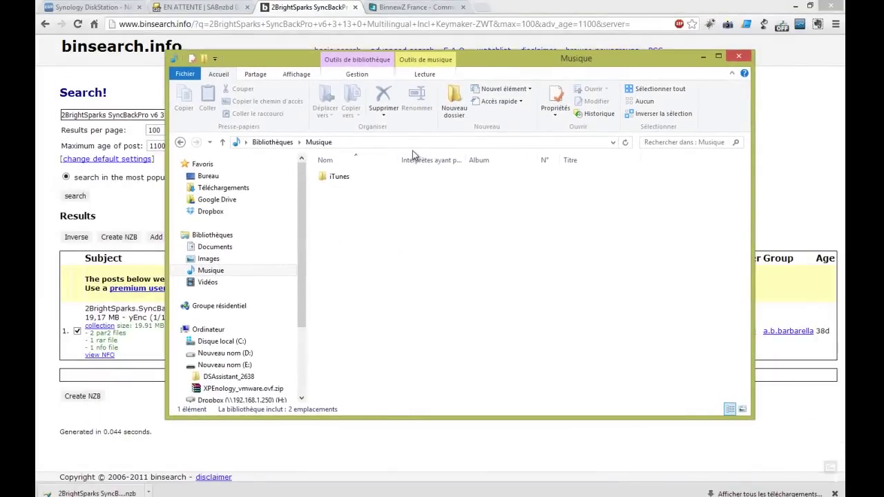
click(407, 142)
text(\\)
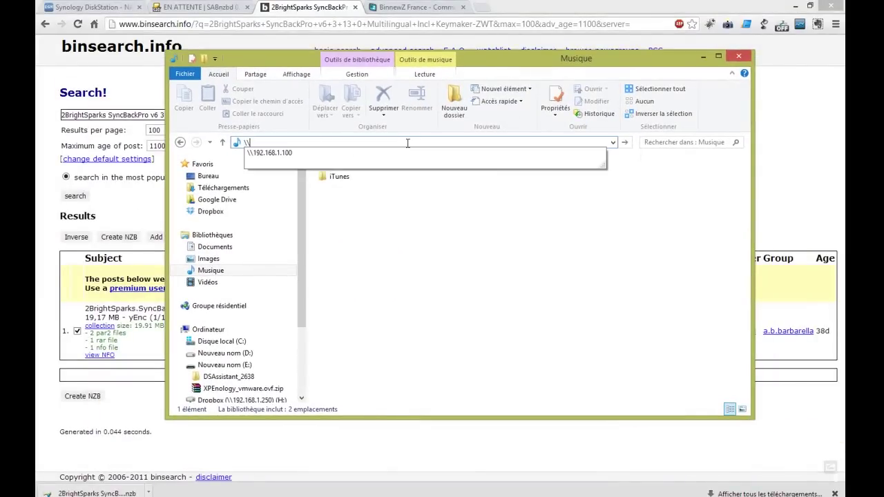
key(Down)
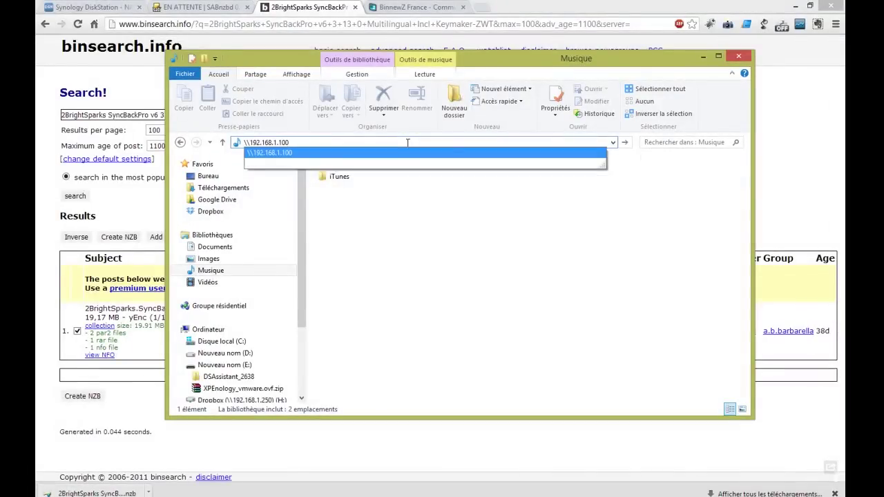
key(Return)
double_click(406, 168)
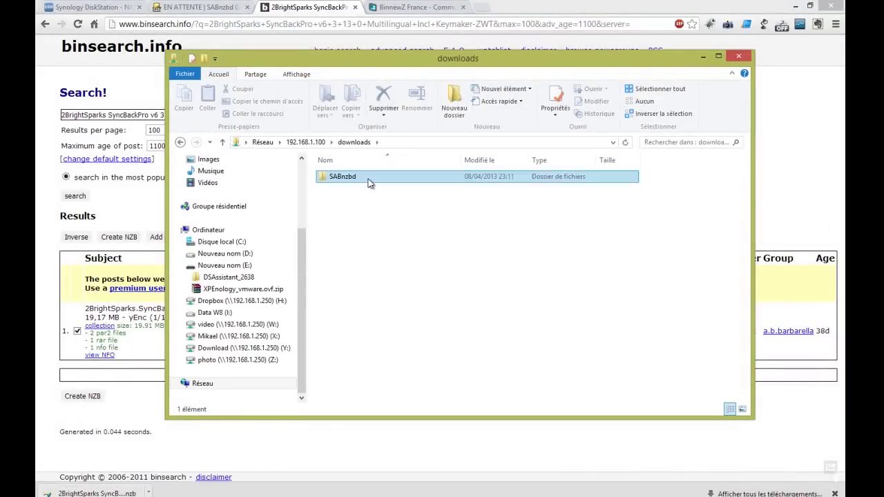
double_click(368, 179)
click(360, 201)
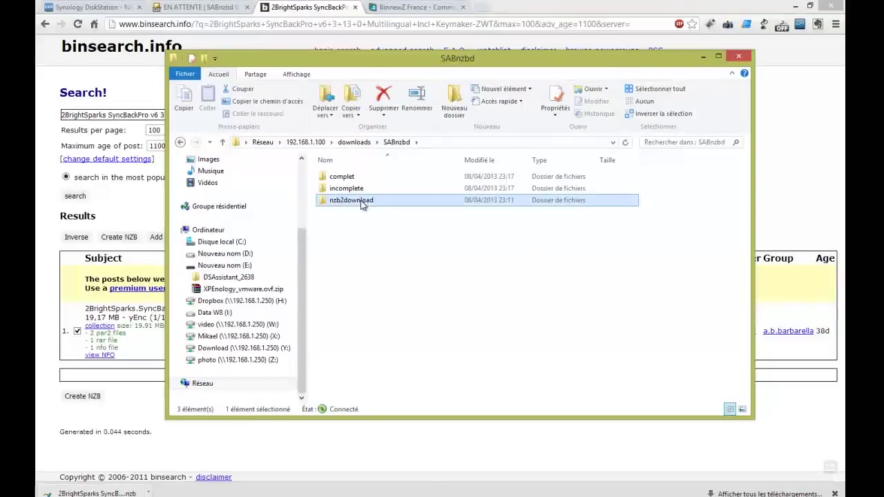
double_click(360, 200)
Drop the downloaded SyncBackPro NZB from Chrome into nzb2download, then view the SABnzbd queue
click(149, 493)
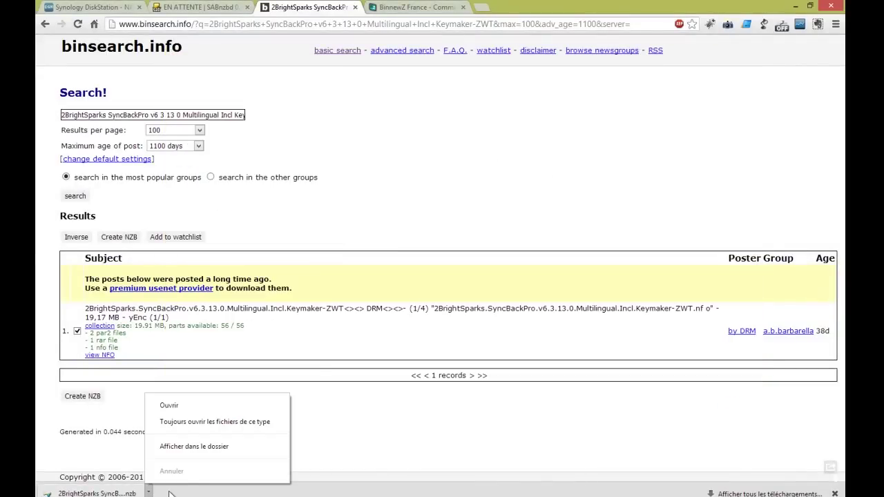
click(207, 449)
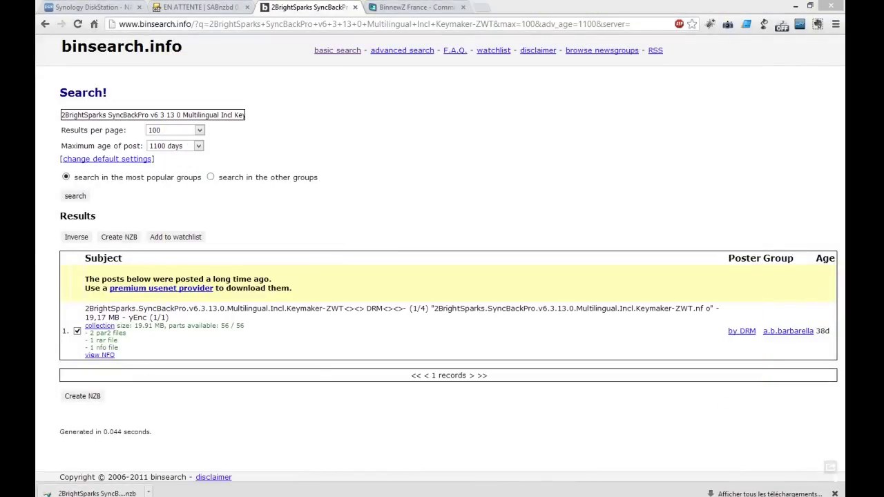
drag(36, 269, 141, 494)
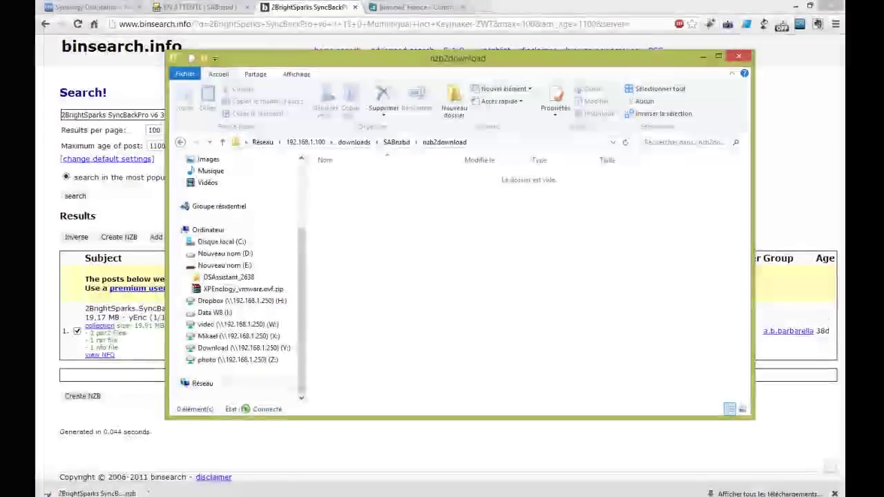
drag(96, 492, 418, 234)
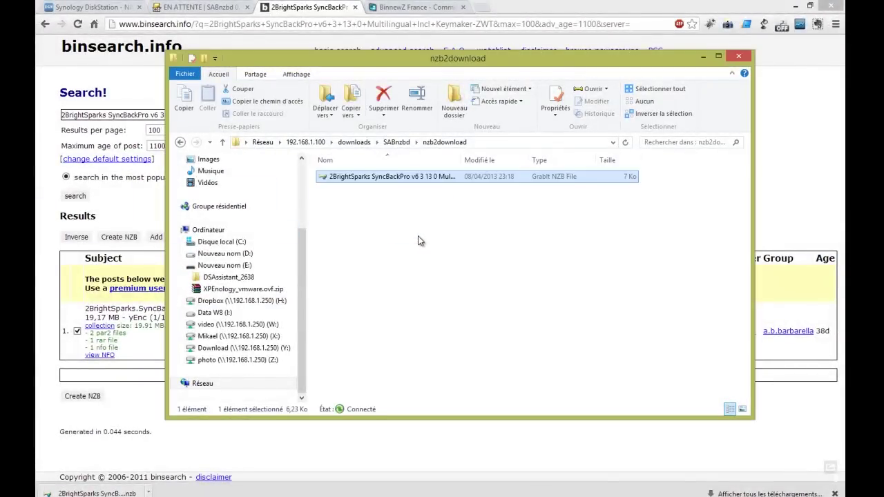
click(345, 179)
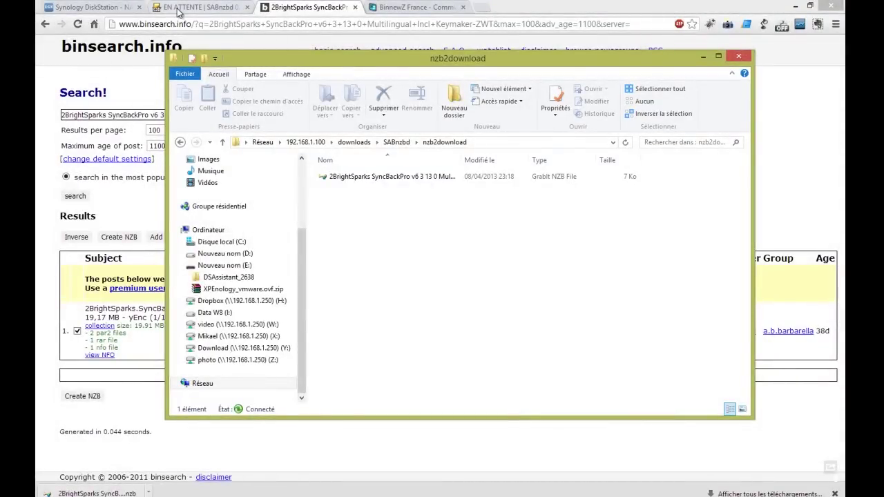
click(207, 13)
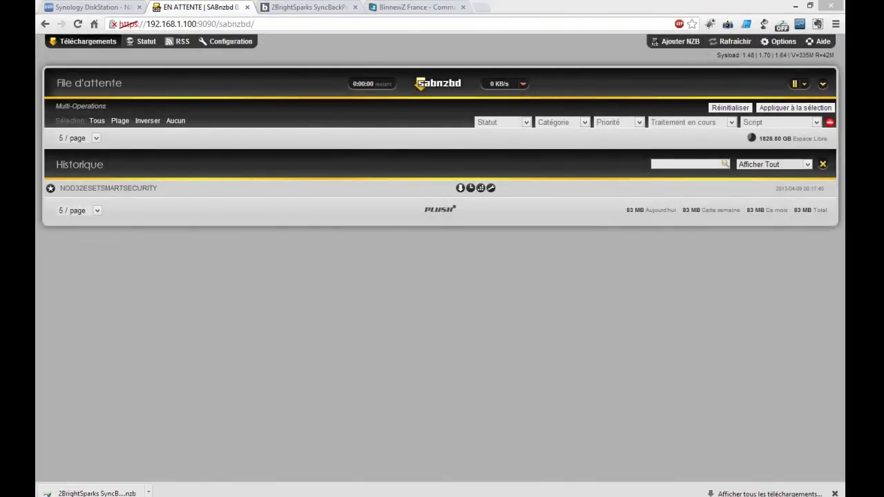
Watch nzb2download empty as SABnzbd queues the SyncBackPro job with 19.91 Mo remaining
key(alt+Tab)
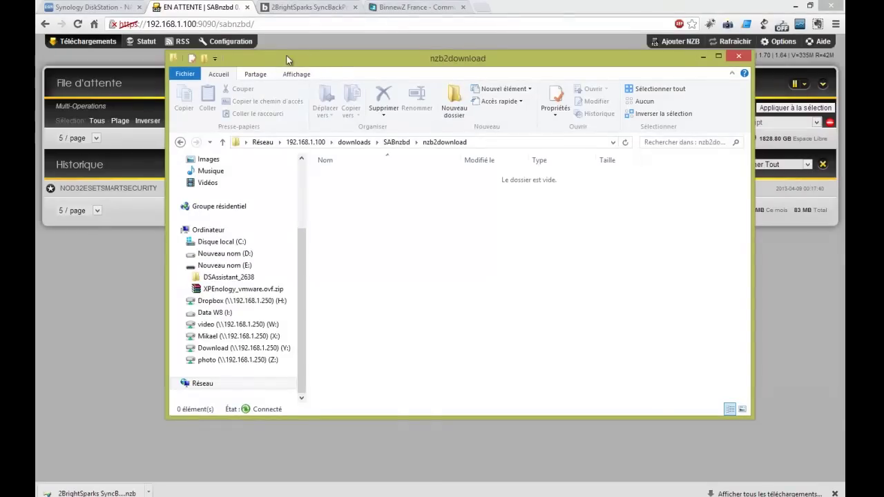
drag(270, 61, 511, 203)
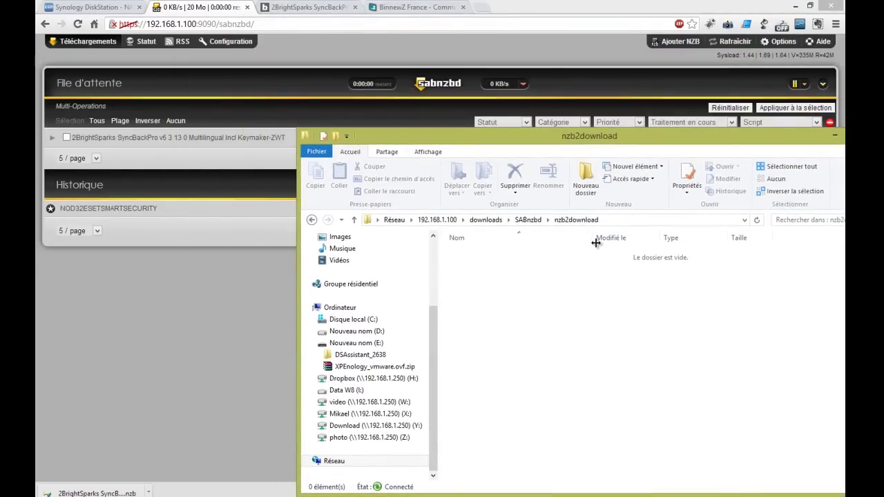
click(154, 181)
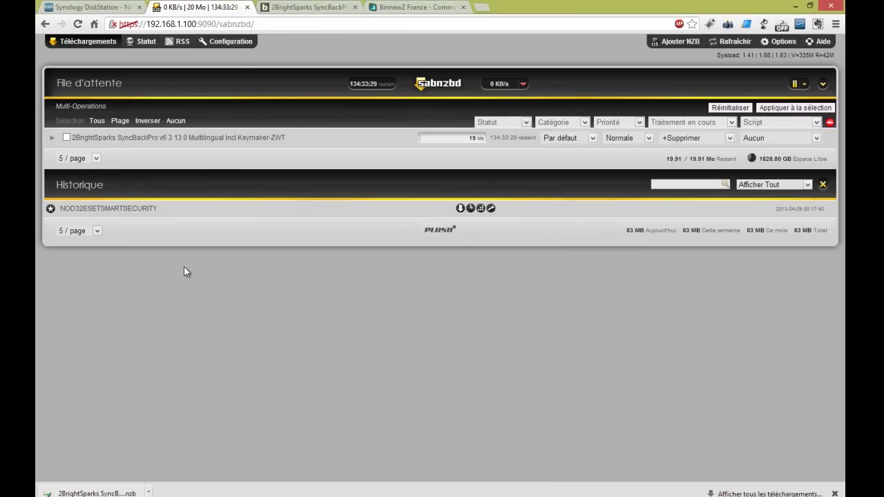